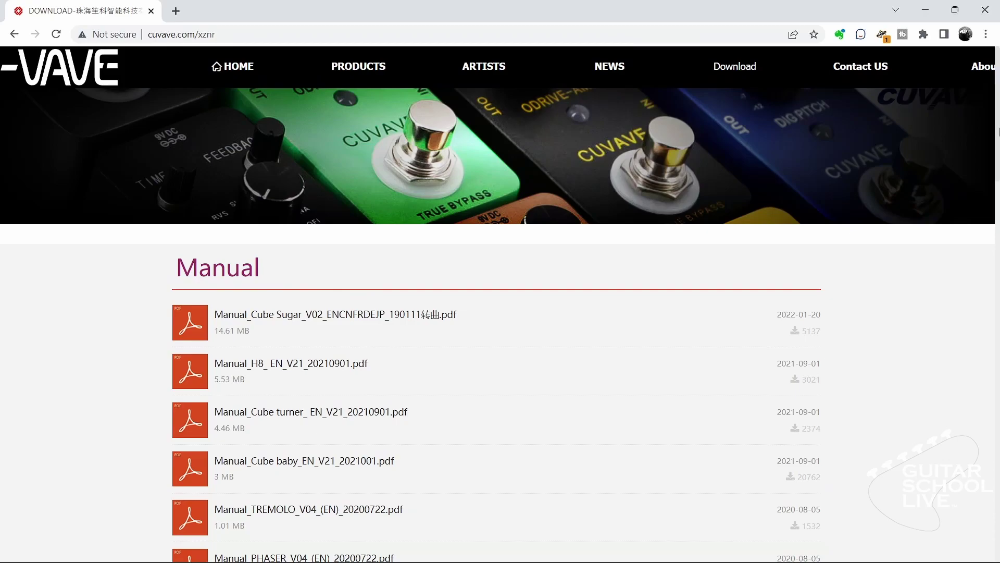
Download CubeSuite V2.7.5 for Windows OS from the Software section, entering the verification code shown in the image
drag(999, 132, 999, 375)
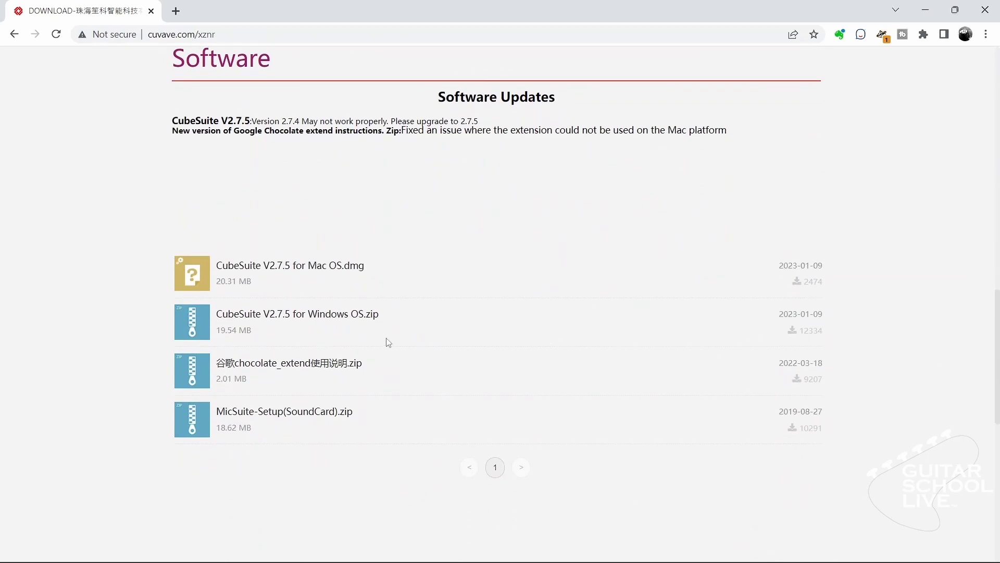
click(307, 324)
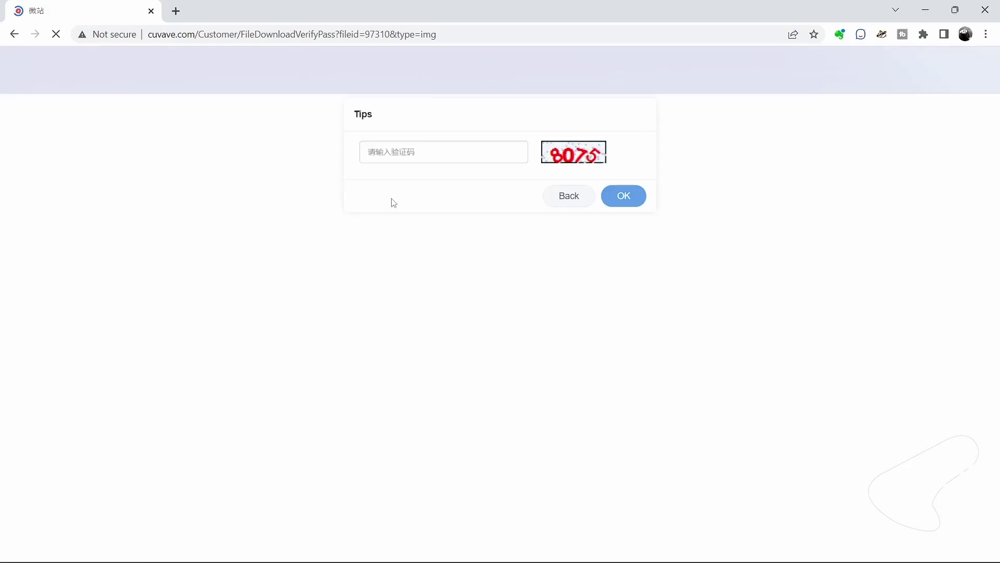
click(427, 155)
text(8075)
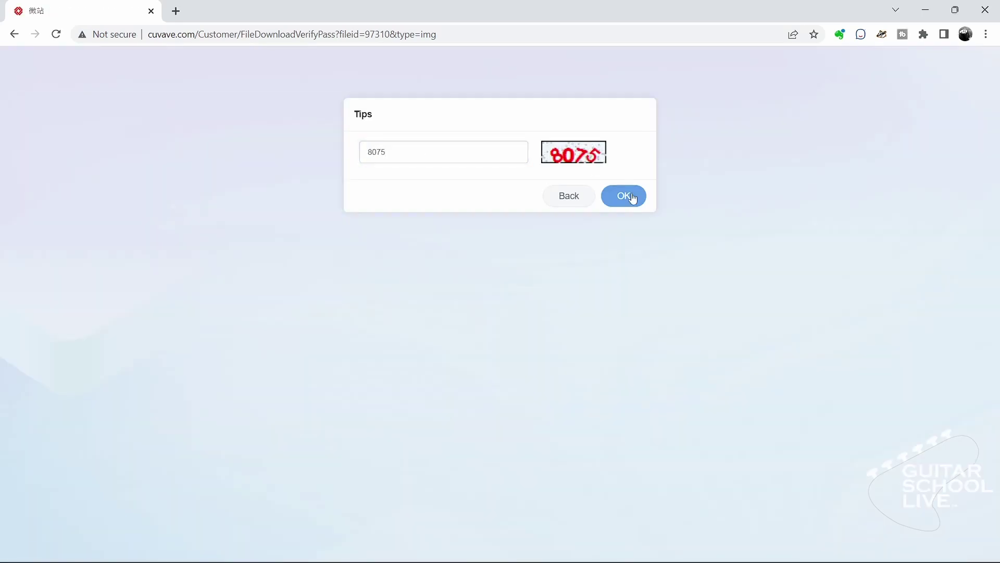
click(632, 198)
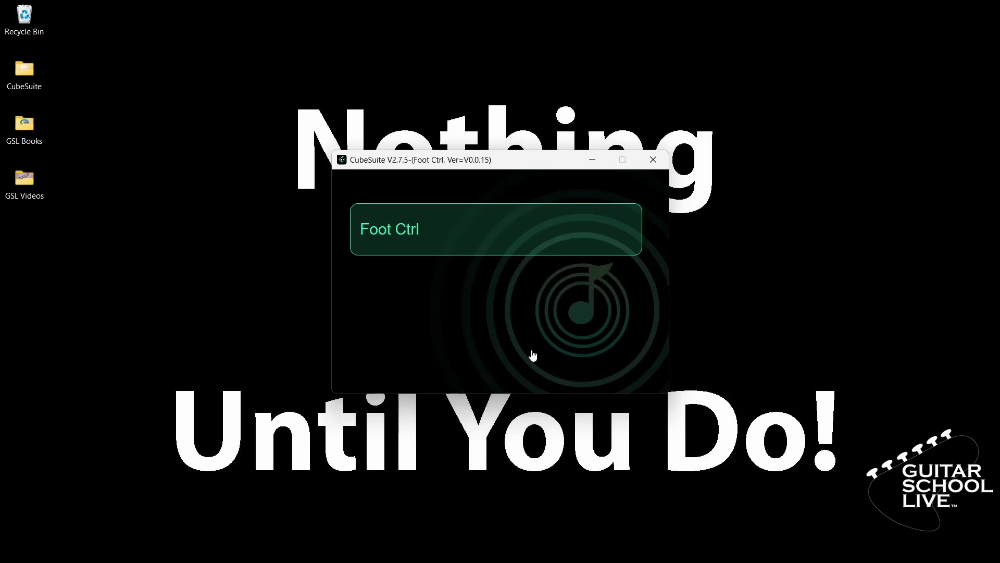
Open the Foot Ctrl device in CubeSuite, choose Advanced custom mode and set Foot Switch [A] to Step short or step long
click(402, 239)
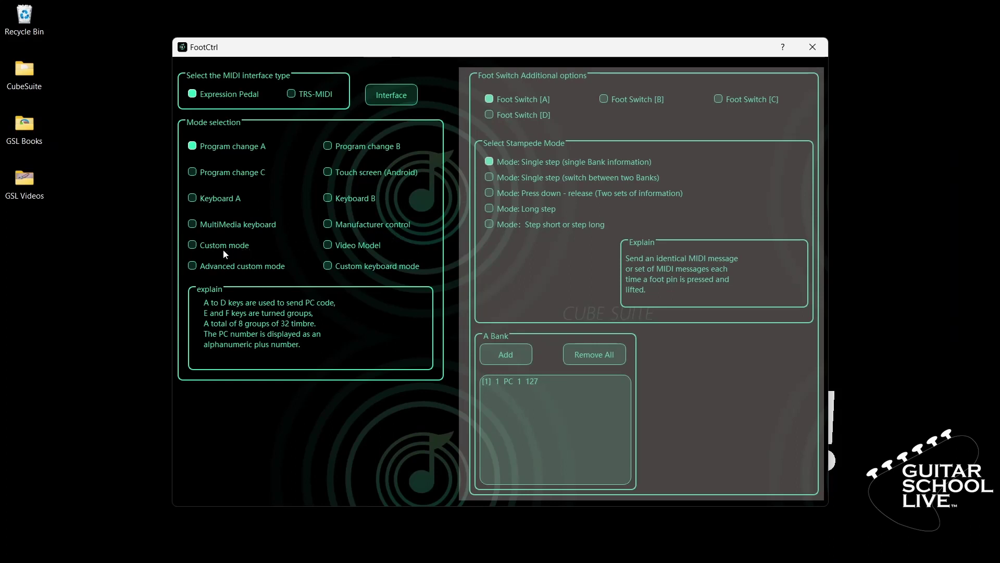
click(193, 267)
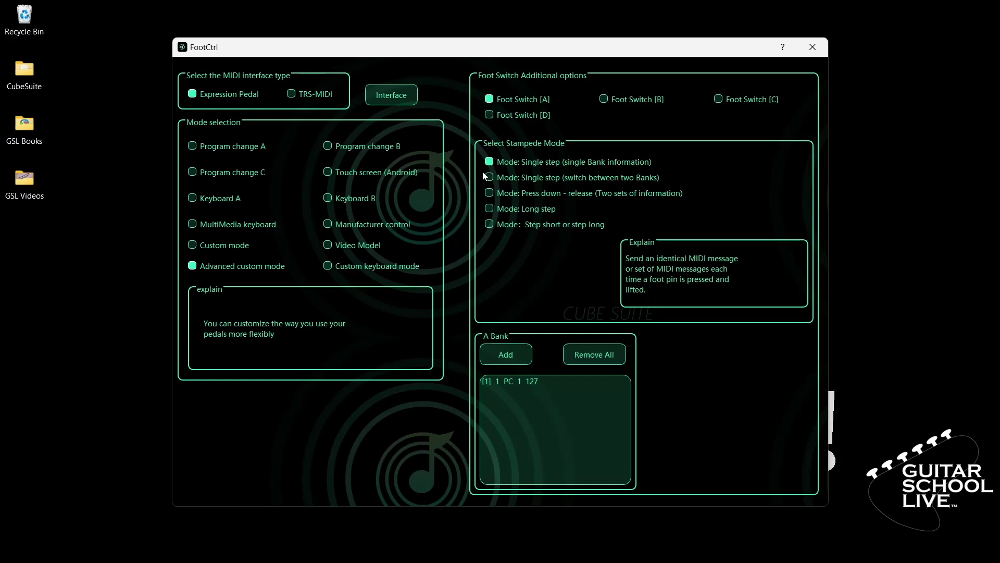
click(488, 224)
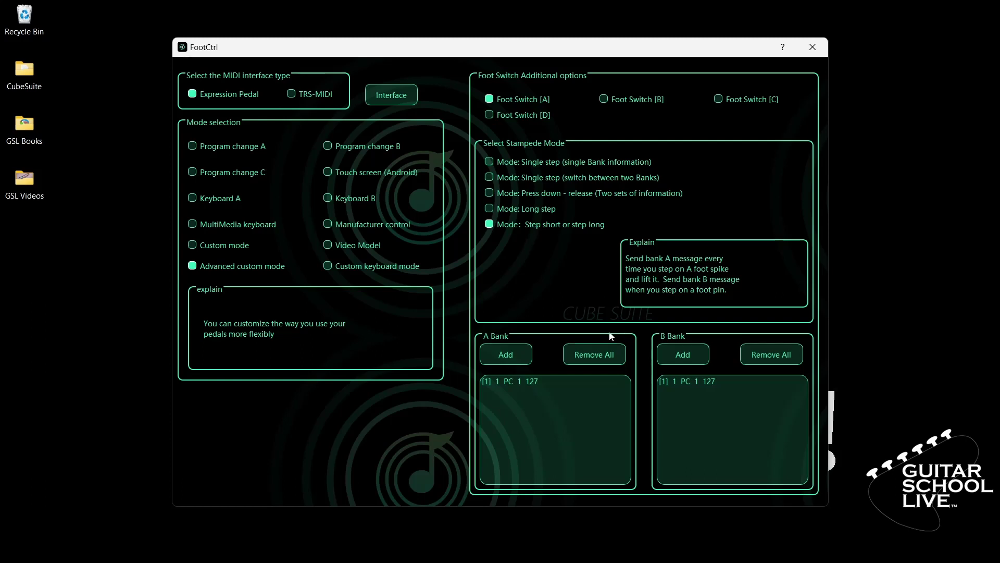
Change the A Bank message of Foot Switch [A] to the custom MIDI code B00100B0017F
click(529, 381)
double_click(527, 384)
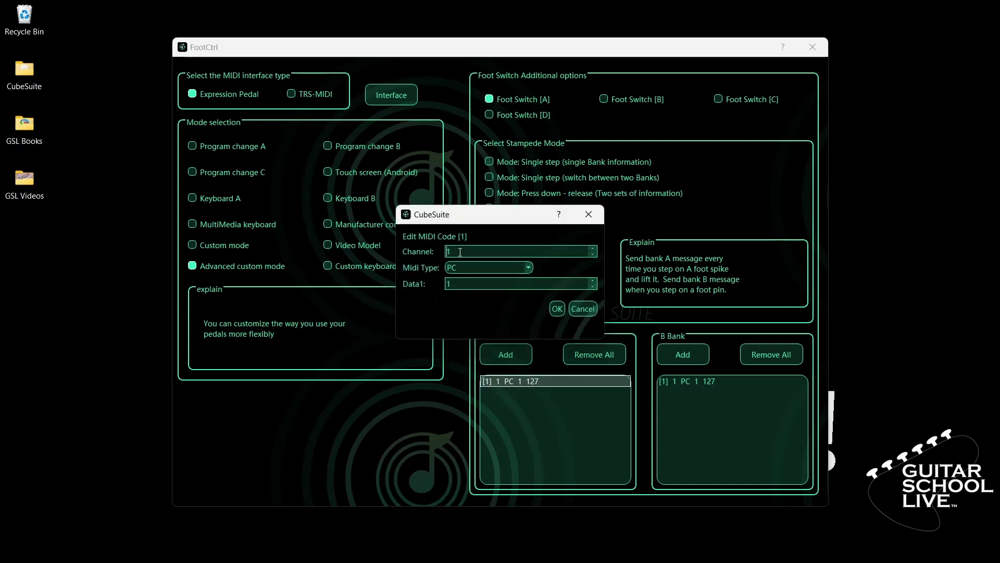
click(529, 268)
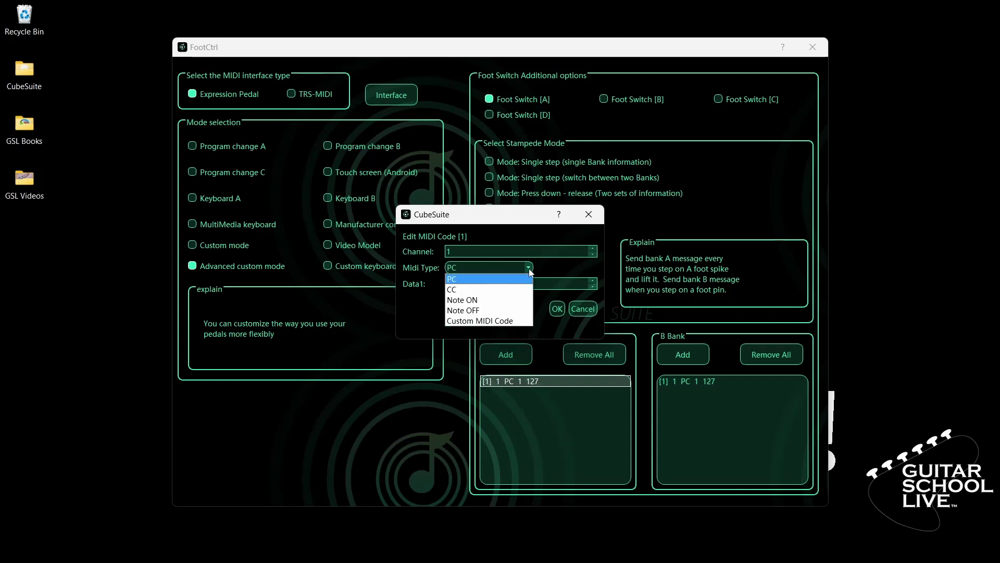
click(498, 320)
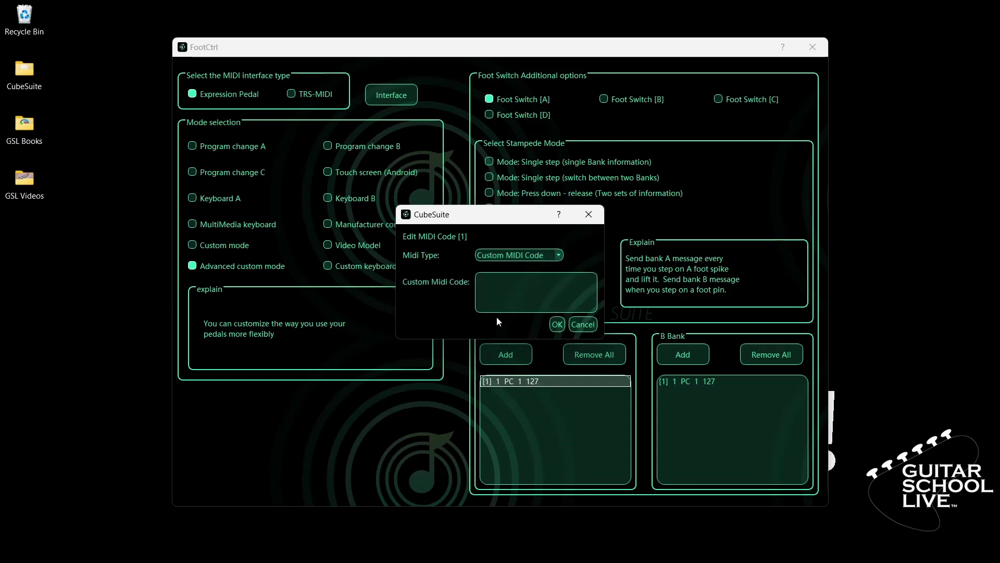
click(504, 292)
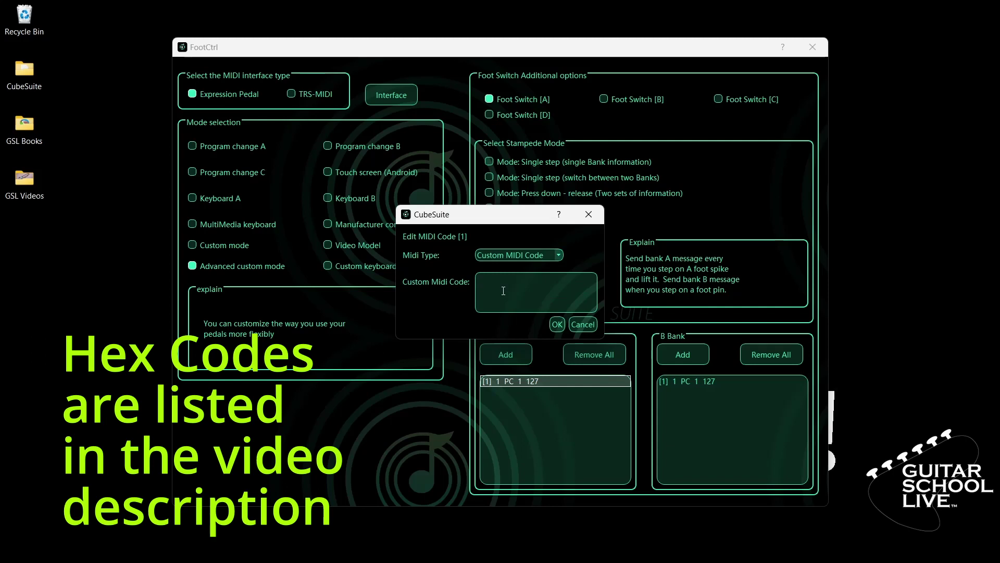
text(B00100B0017F)
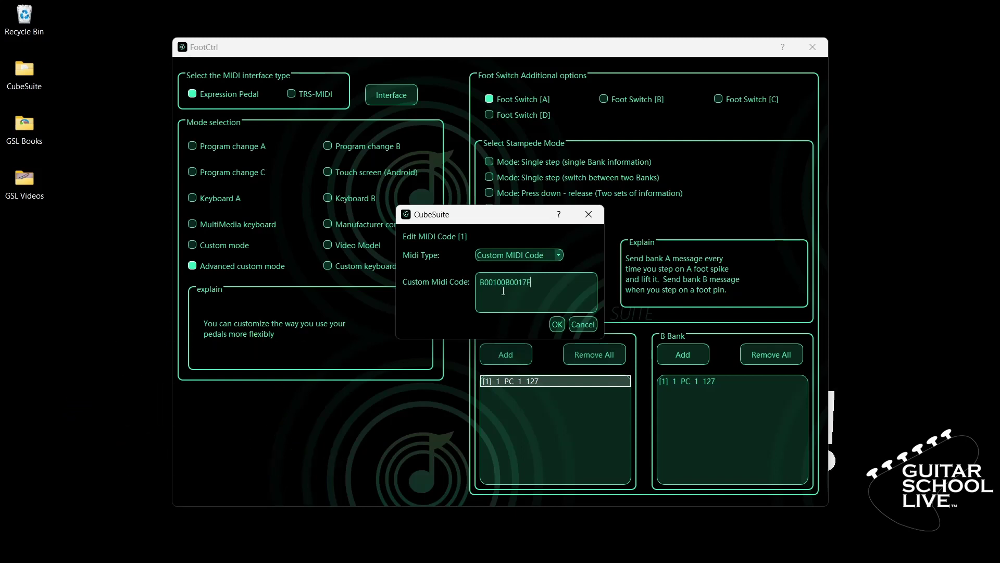
click(555, 327)
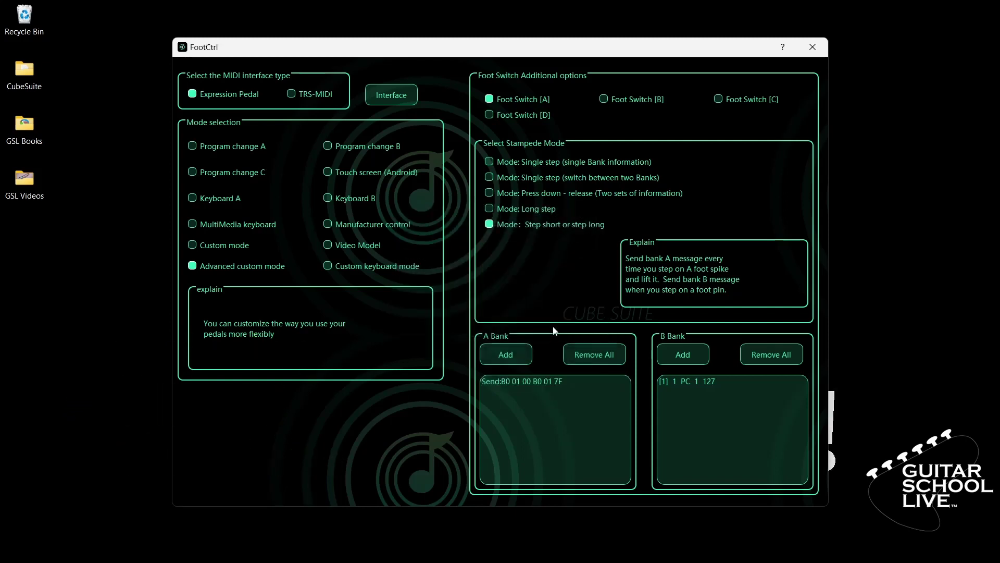
Change the B Bank message of Foot Switch [A] to the custom MIDI code B00500B0057F
click(678, 381)
double_click(677, 381)
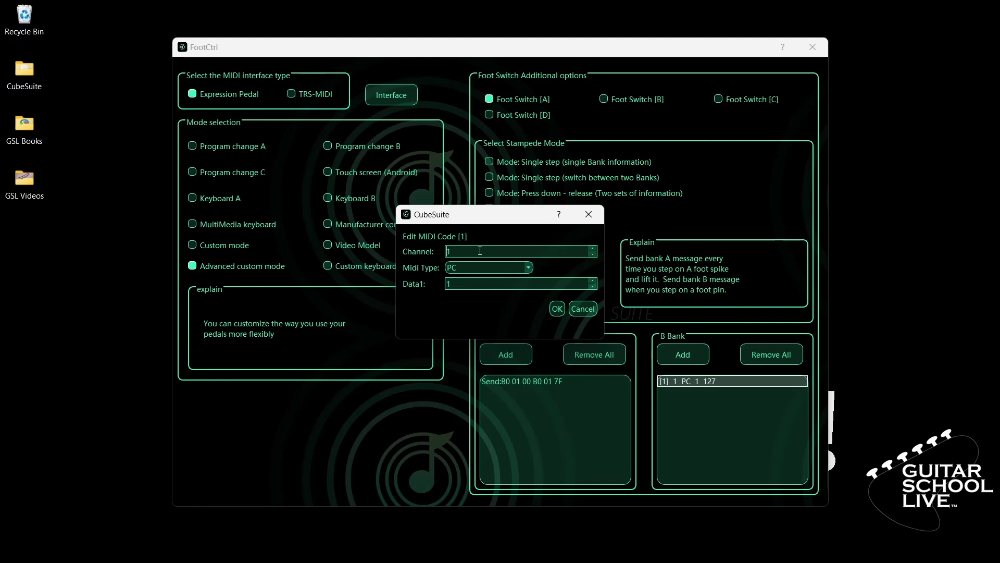
click(528, 267)
click(489, 321)
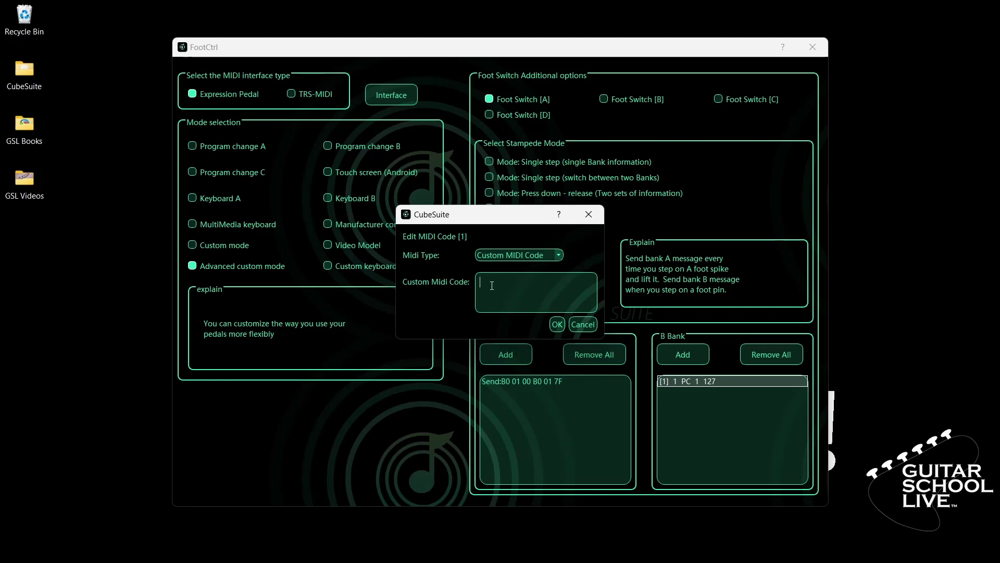
text(B00500B0057F)
click(556, 324)
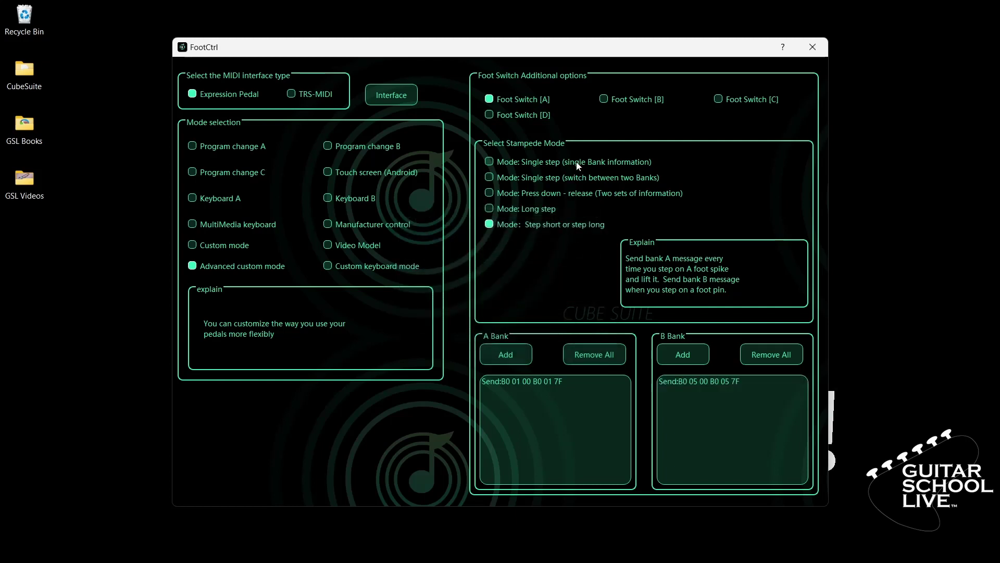
Change the A Bank message of Foot Switch [B] to the custom MIDI code B00200B0027F
click(614, 102)
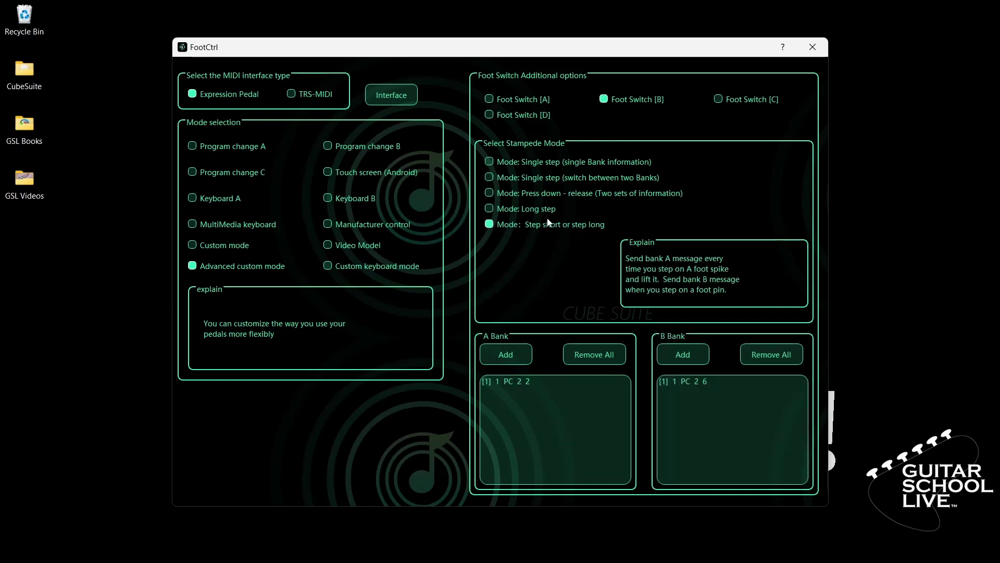
click(515, 381)
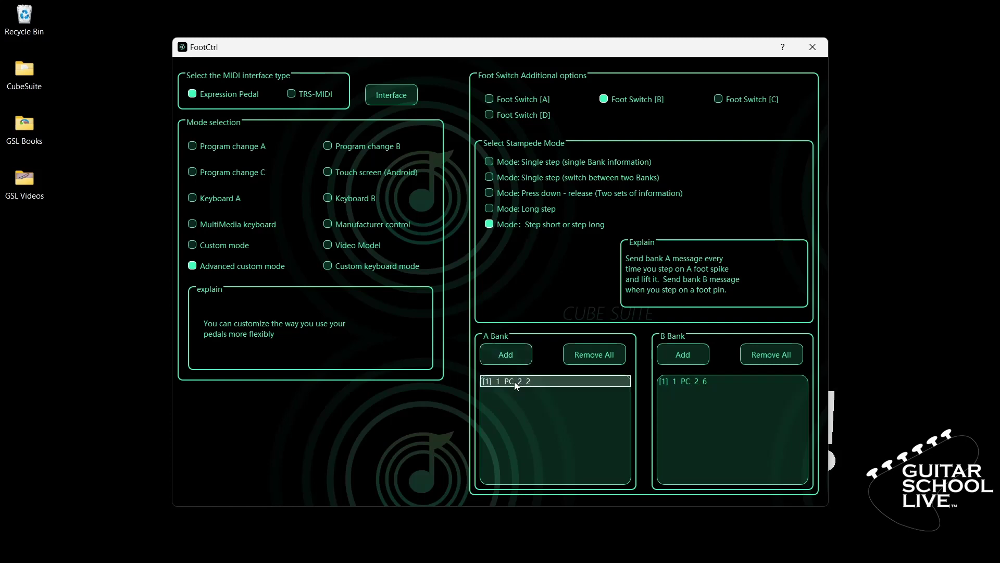
double_click(514, 381)
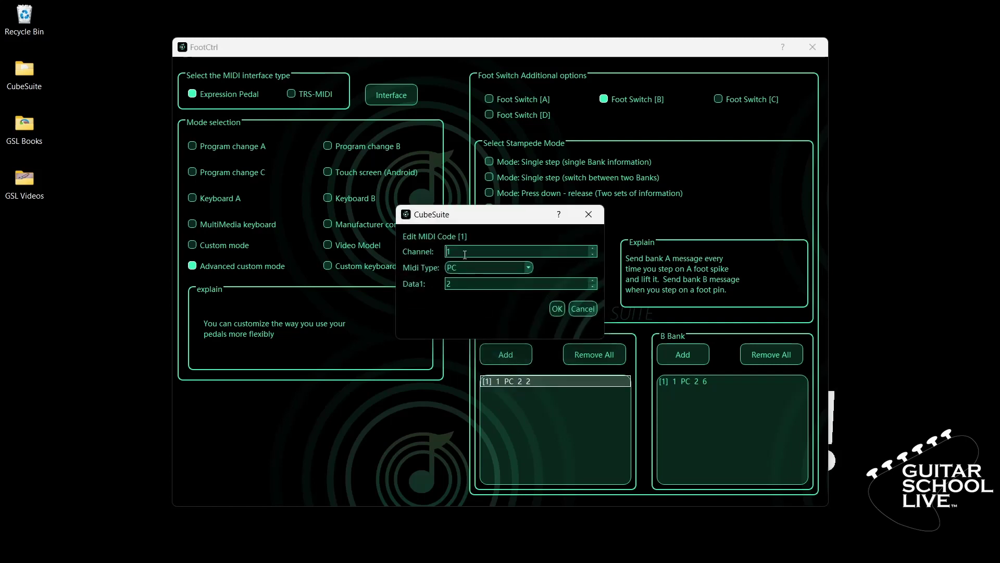
click(529, 268)
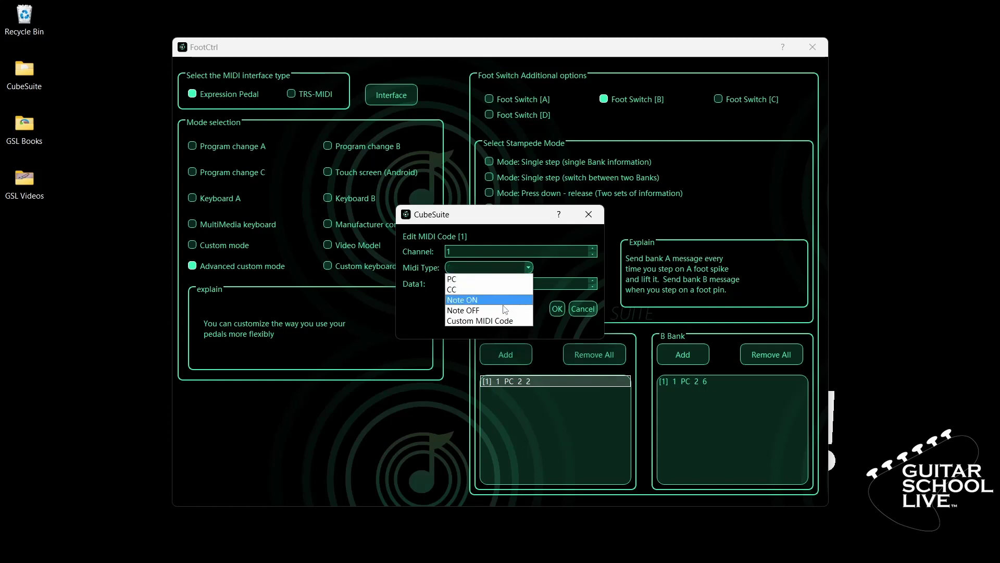
click(501, 321)
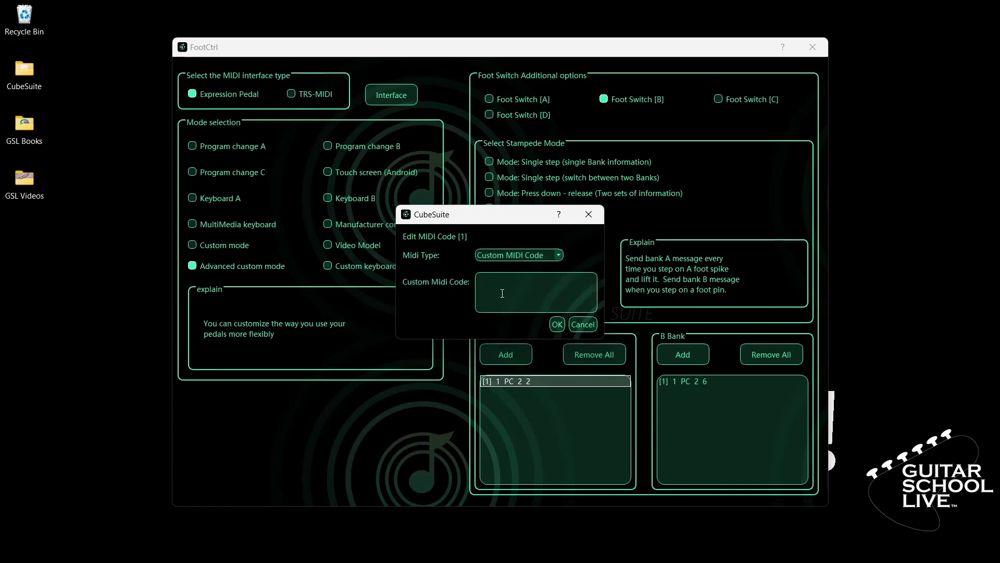
text(B00200B0027F)
click(557, 325)
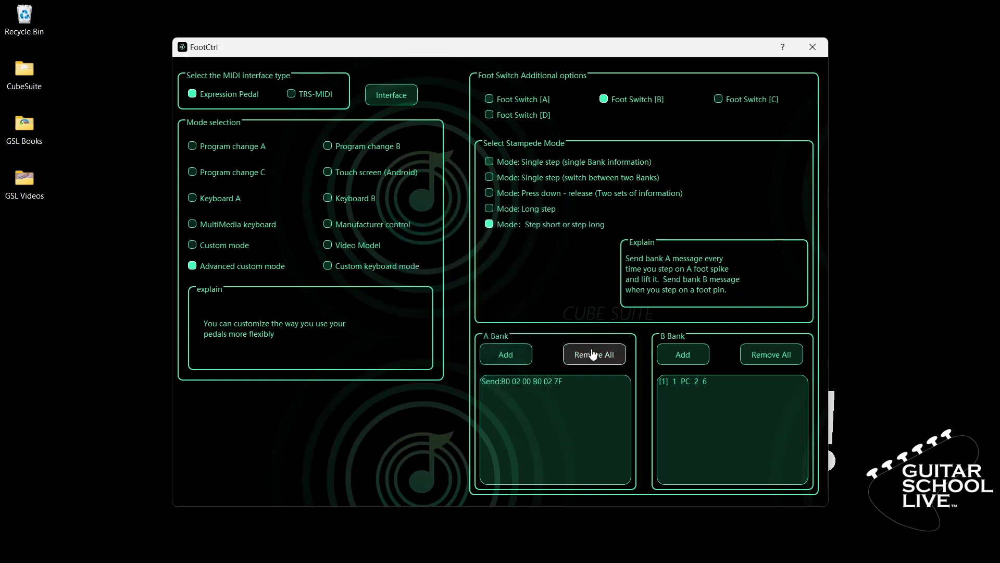
Change the B Bank message of Foot Switch [B] to the custom MIDI code B00600B0067F
click(675, 382)
double_click(676, 382)
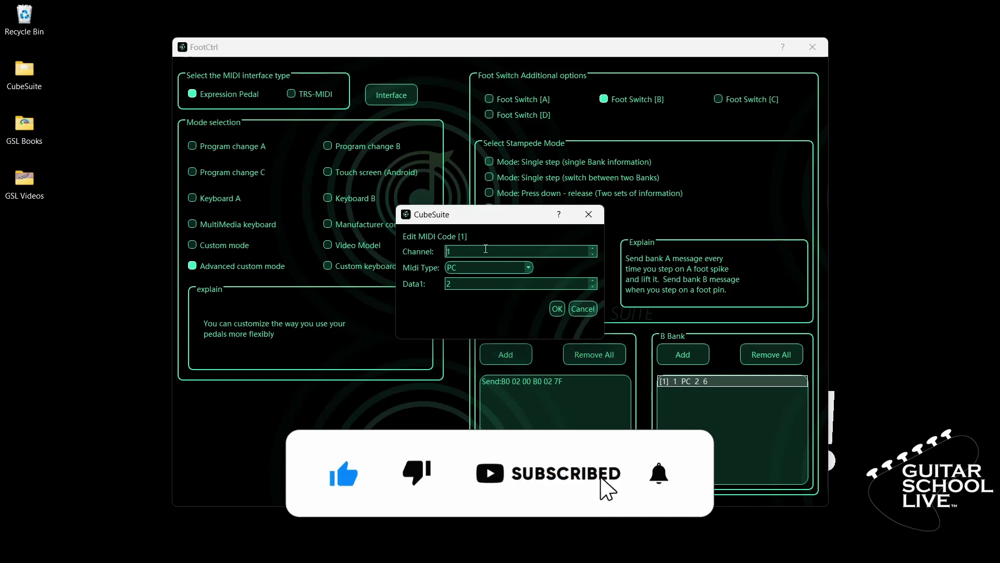
click(528, 267)
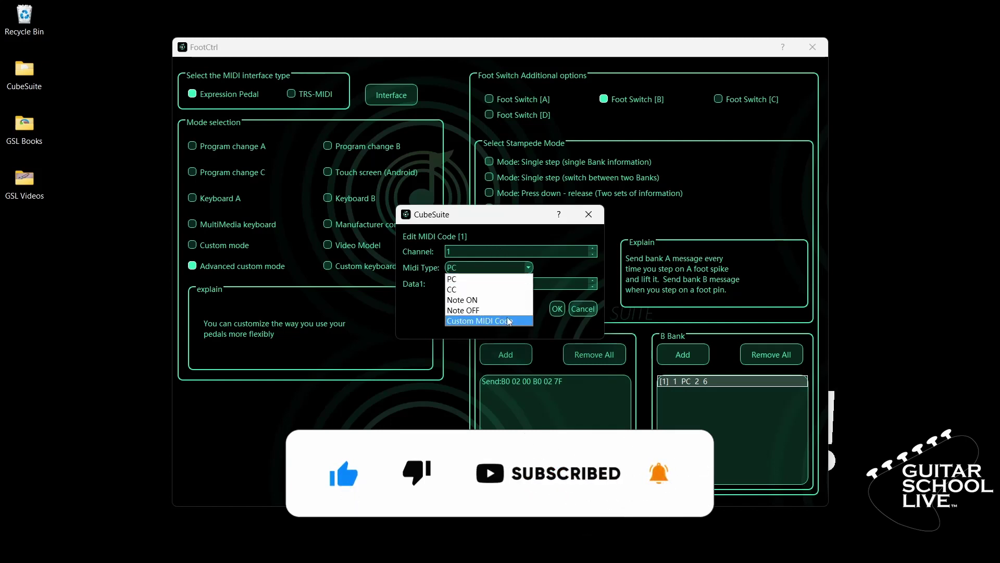
click(480, 321)
click(507, 283)
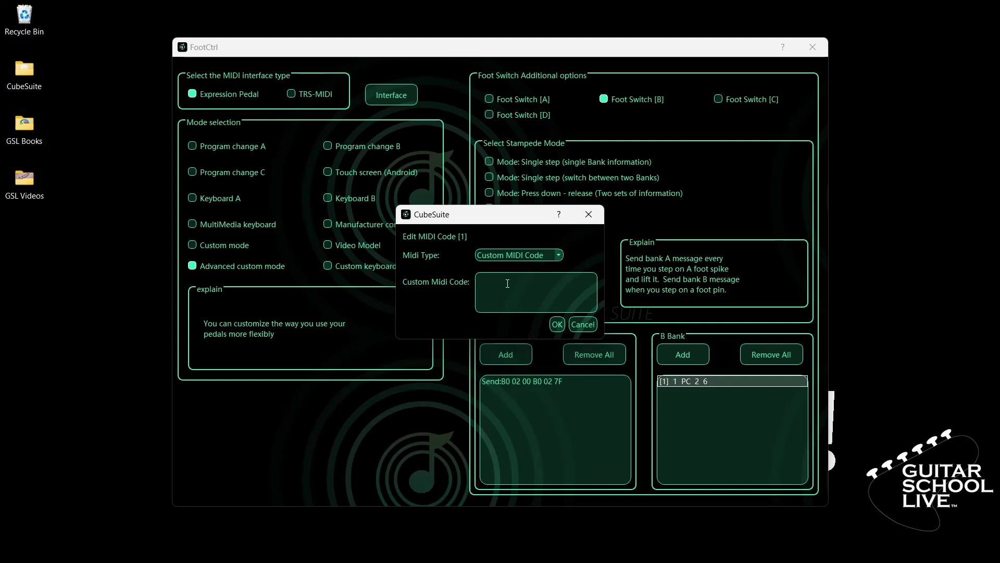
text(B00600B0)
text(067F)
click(558, 324)
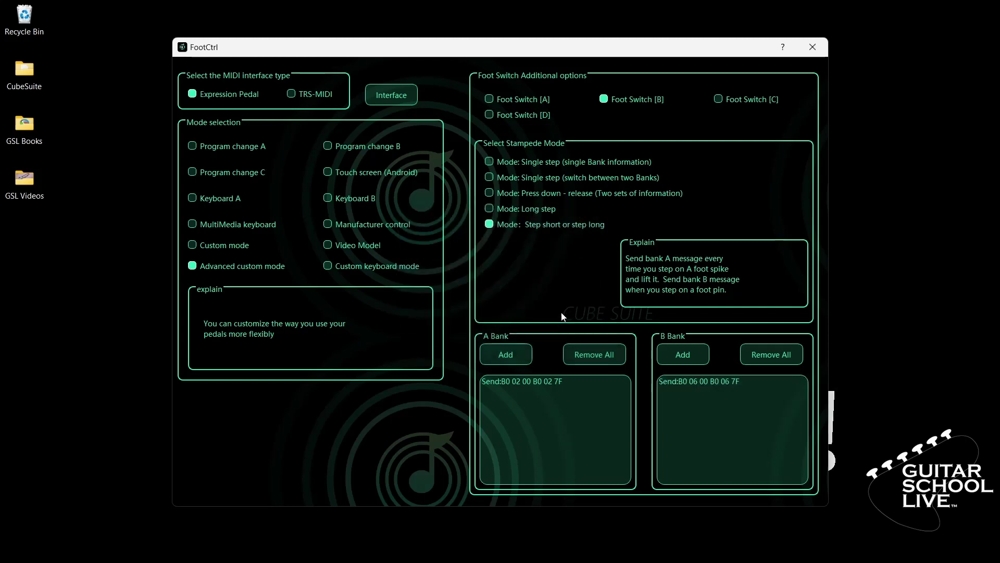
Set Foot Switch [C] to Step short or step long and its A Bank message to the custom MIDI code B00300B0037F
click(725, 99)
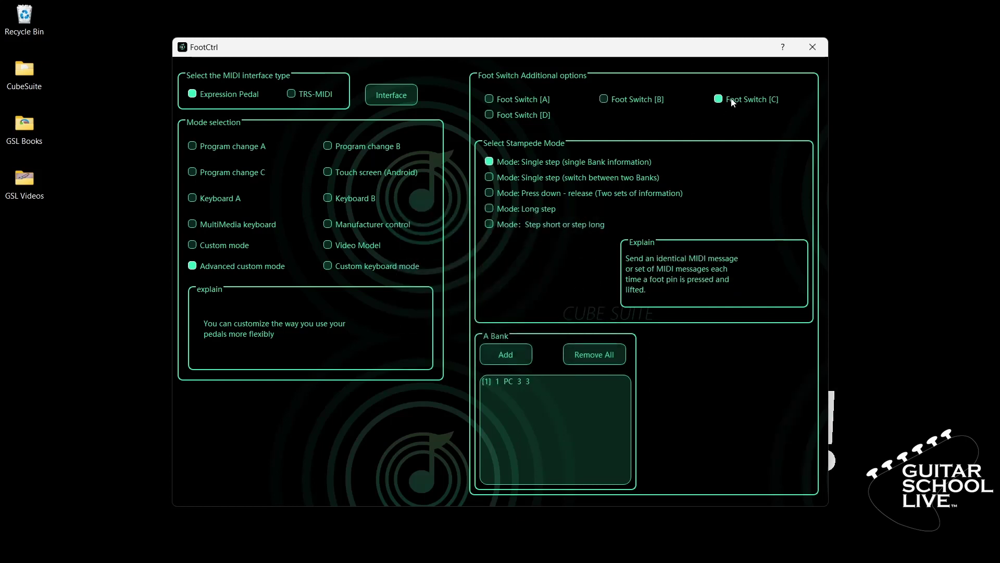
click(526, 225)
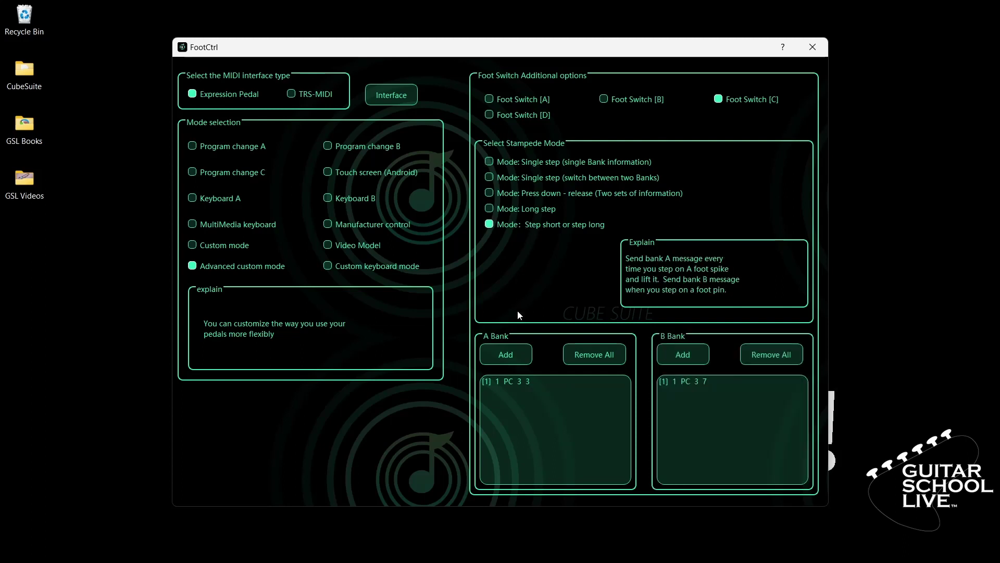
click(519, 382)
double_click(520, 382)
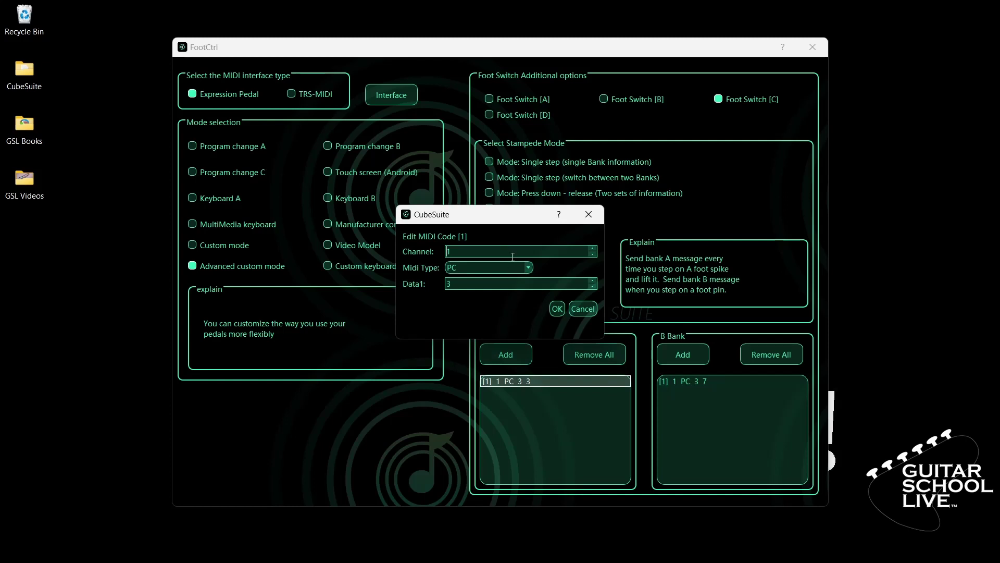
click(528, 268)
click(508, 320)
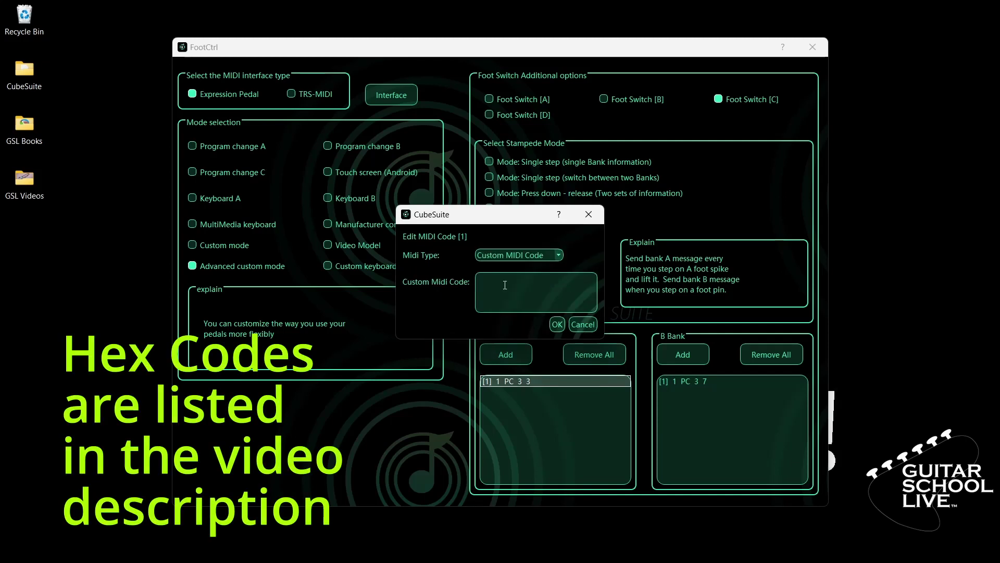
click(504, 281)
text(B00300B0037F)
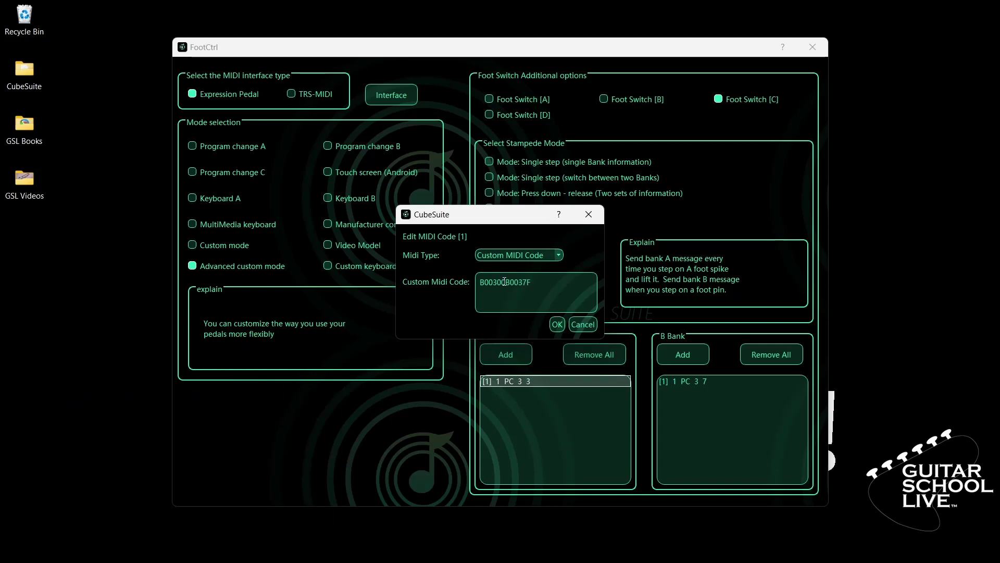
click(557, 324)
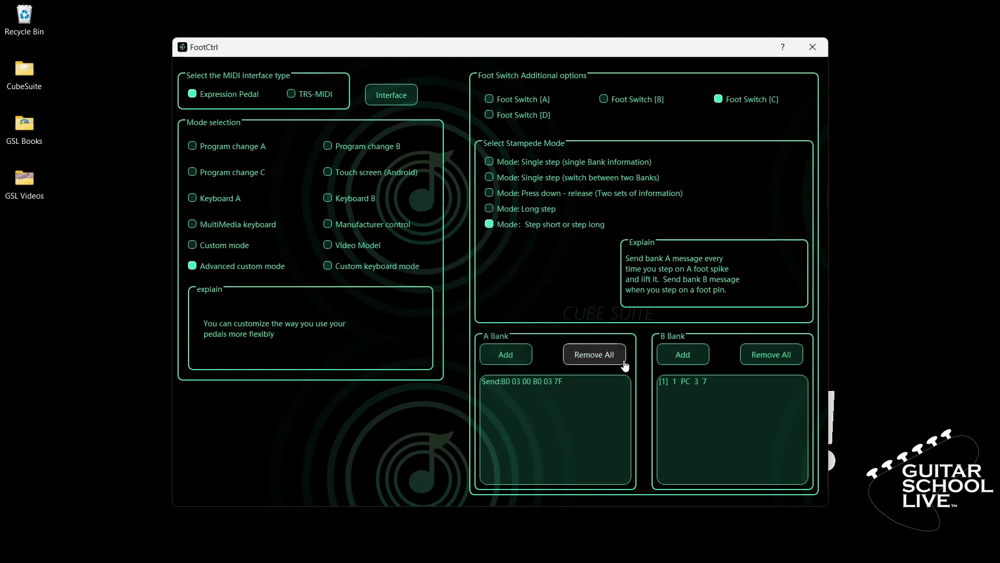
Change the B Bank message of Foot Switch [C] to the custom MIDI code B00700B0077F
double_click(693, 383)
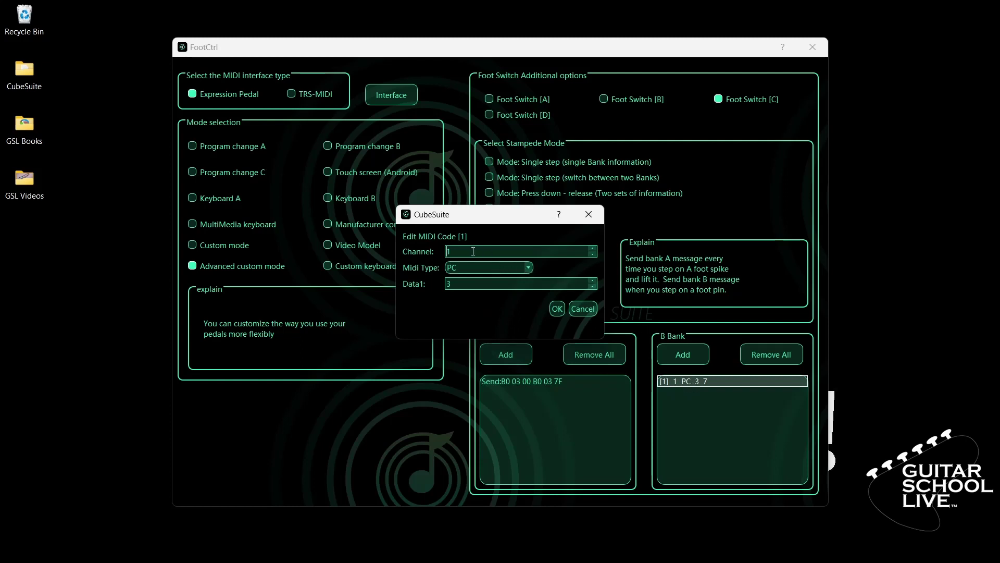
click(528, 267)
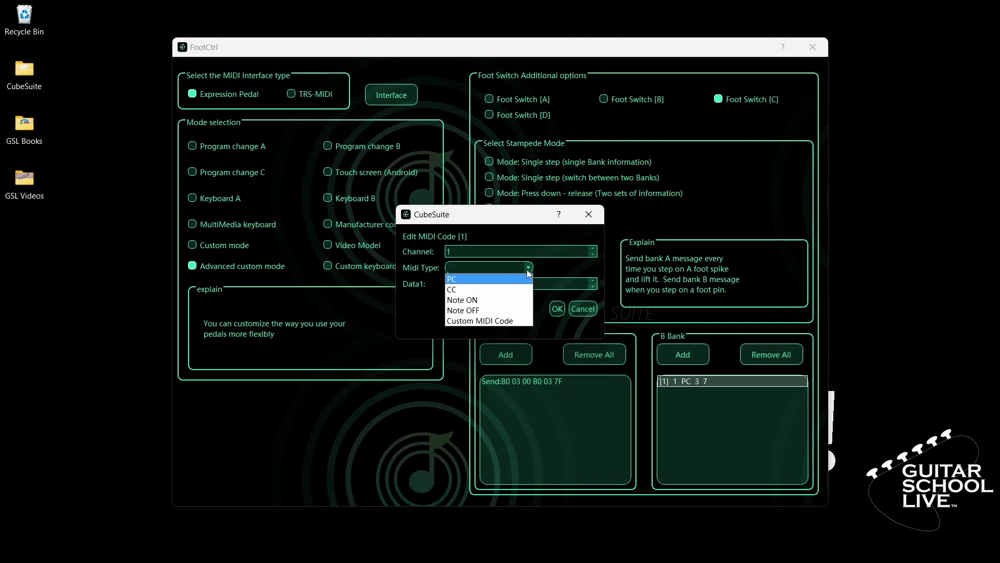
click(510, 321)
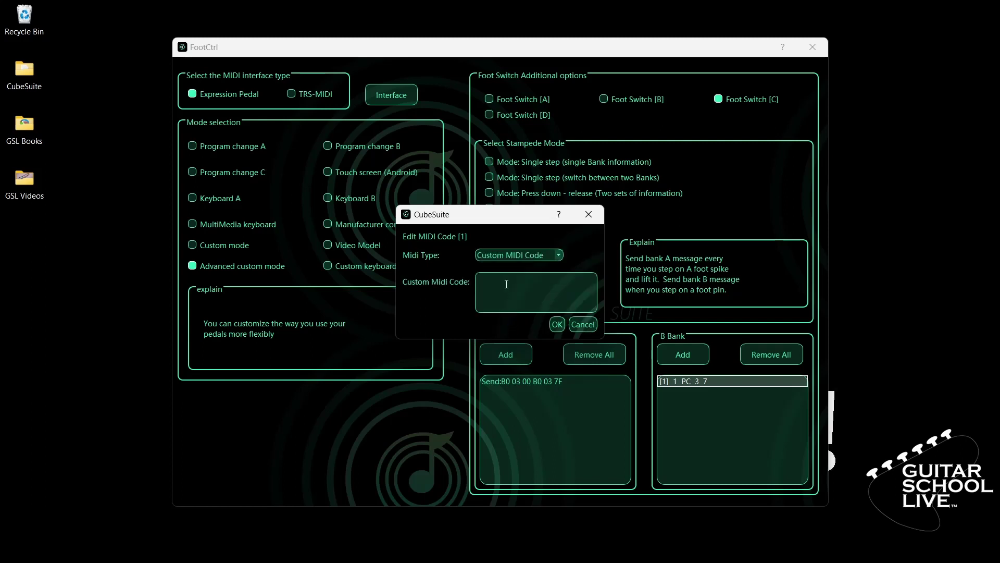
text(B00700B0077F)
click(557, 324)
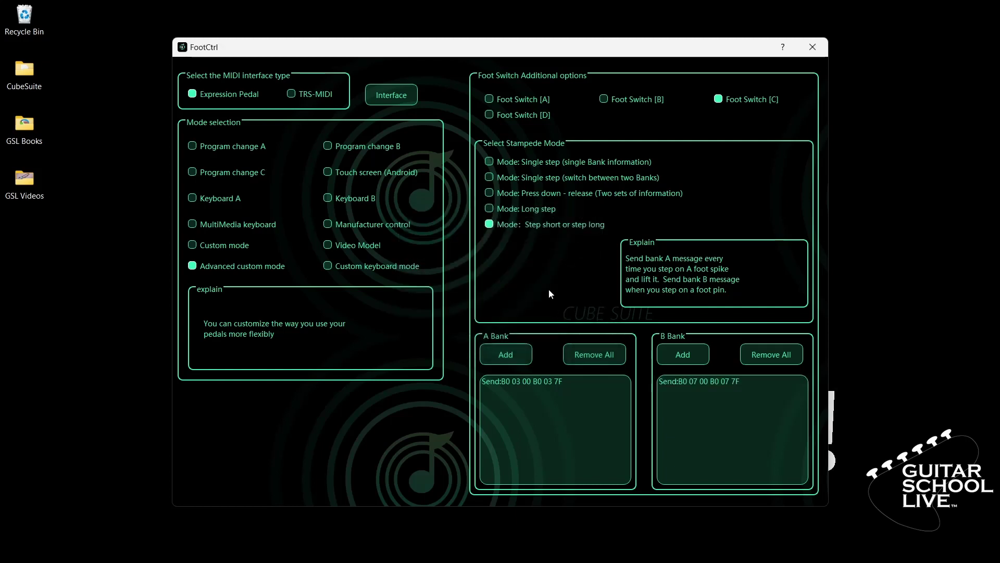
Set Foot Switch [D] to Step short or step long and its A Bank message to the custom MIDI code B00400B0047F
click(518, 117)
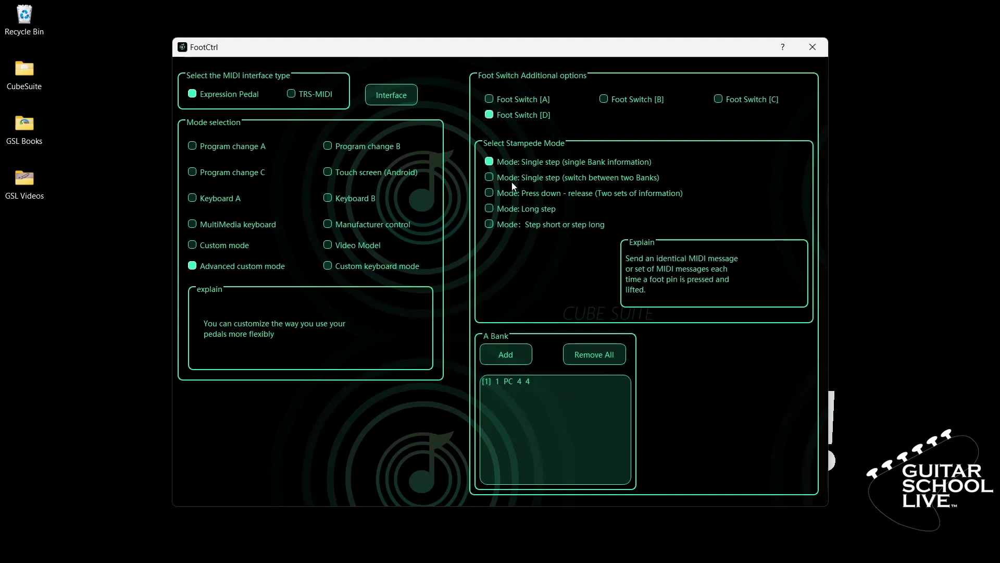
click(513, 225)
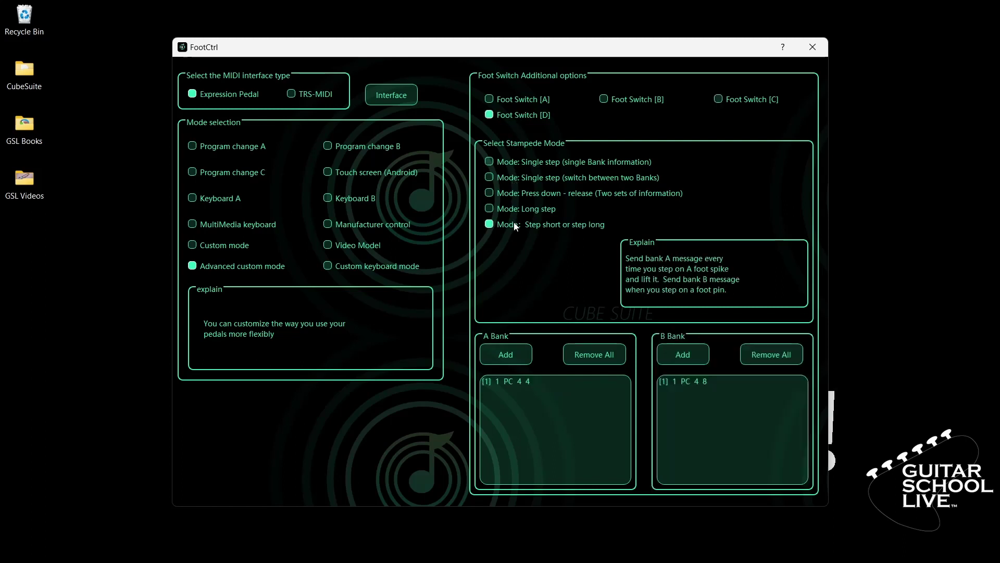
click(529, 382)
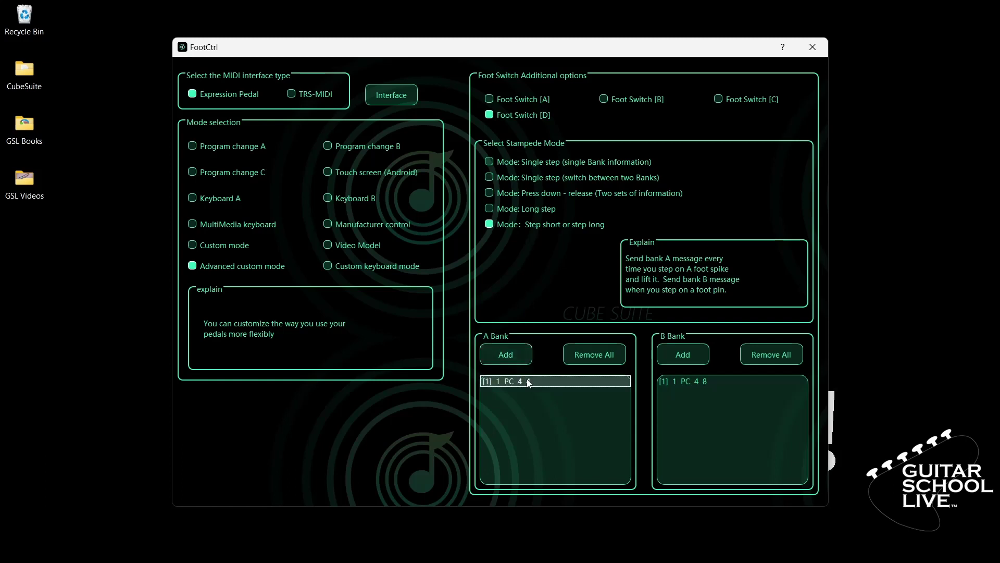
double_click(527, 380)
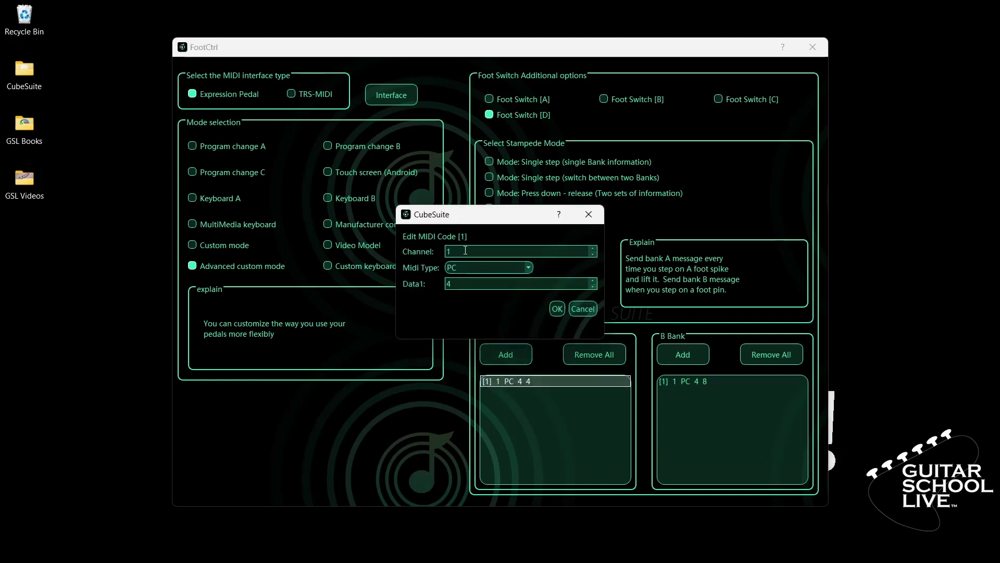
click(529, 268)
click(507, 319)
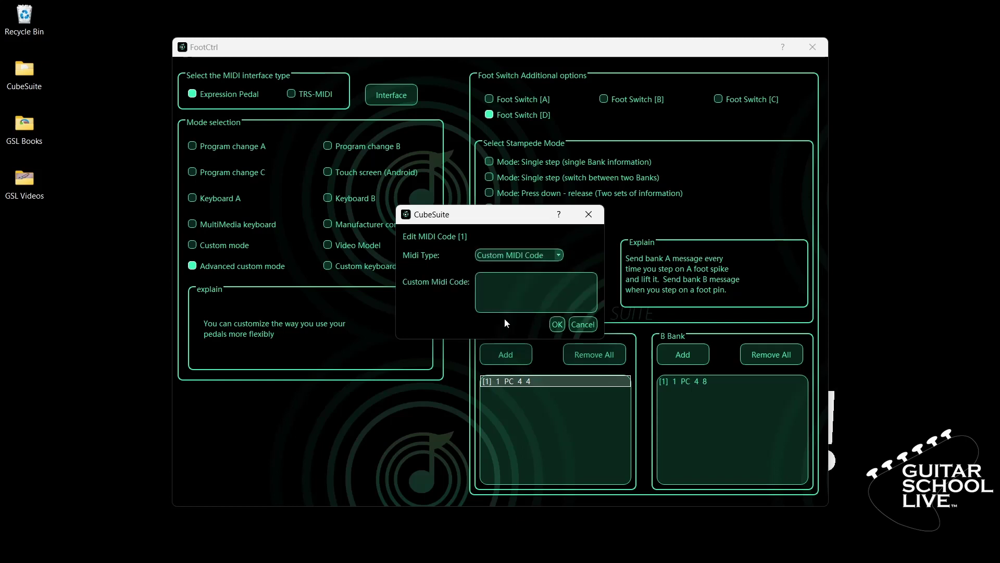
click(504, 289)
text(B00400B0047F)
click(557, 324)
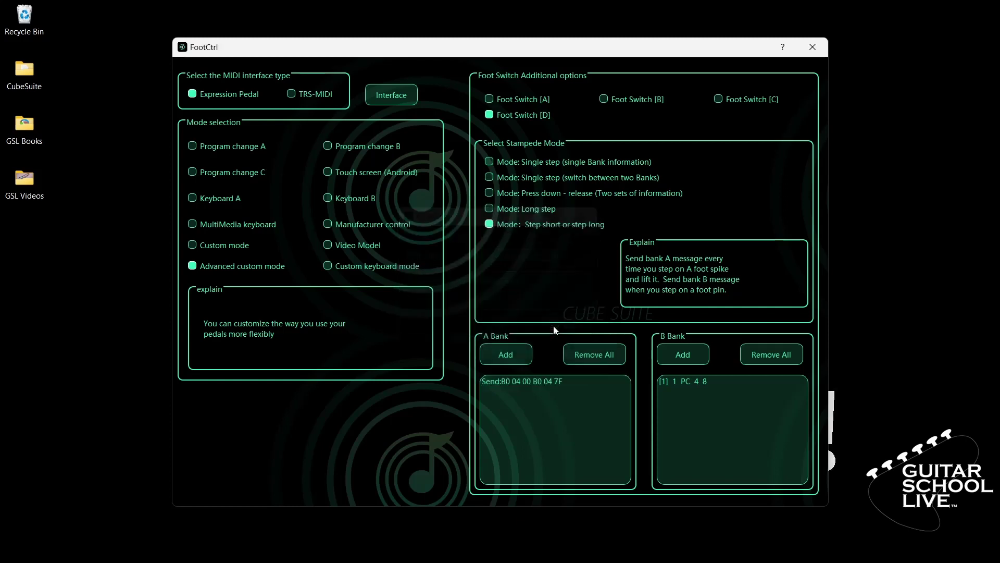
Change the B Bank message of Foot Switch [D] to the custom MIDI code B00800B0087F
click(687, 380)
double_click(691, 382)
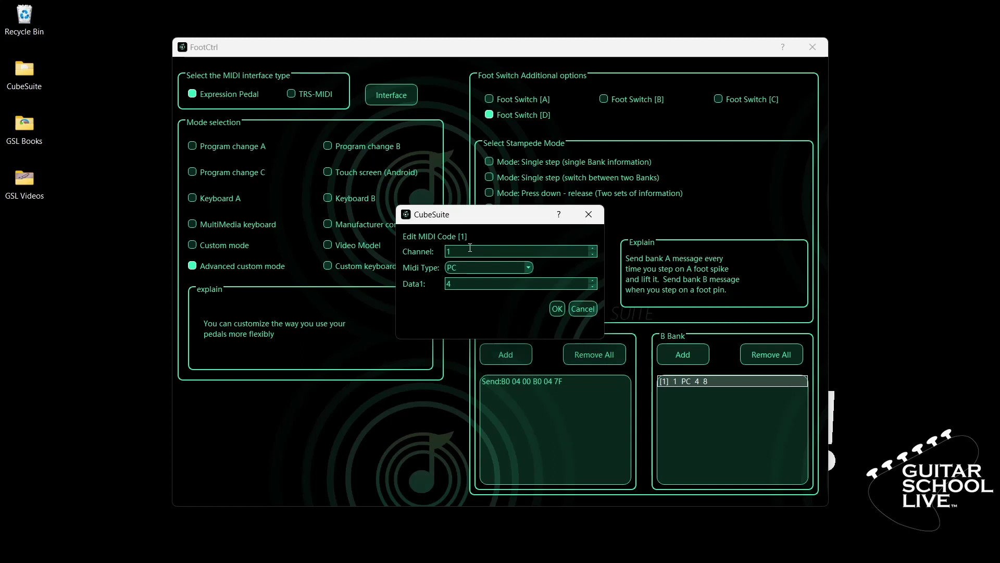
click(527, 270)
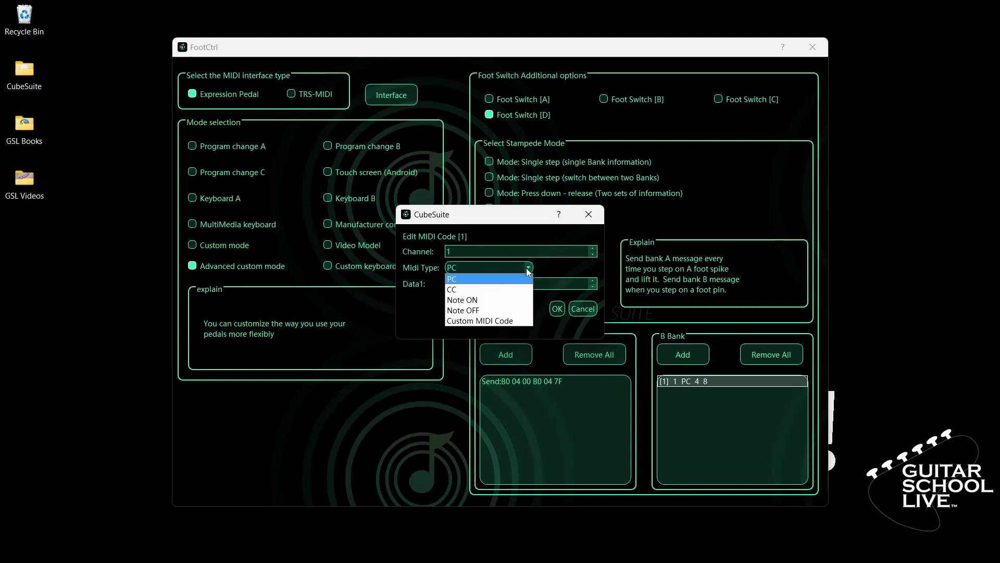
click(503, 321)
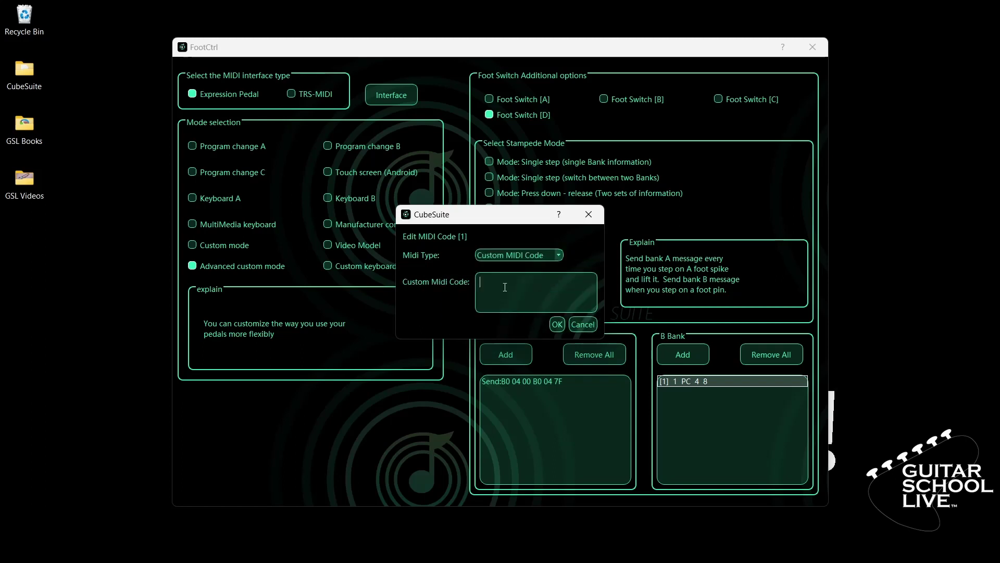
text(B00800B0087F)
click(557, 326)
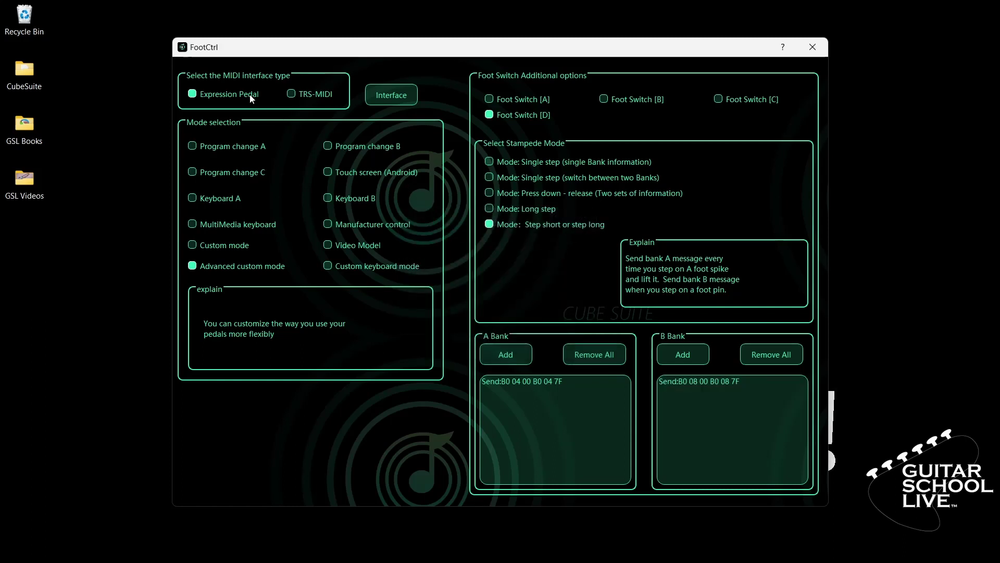
Set the expression pedal's interface message to Data 11, Loosen Value 127 and Step On Value 0
click(379, 102)
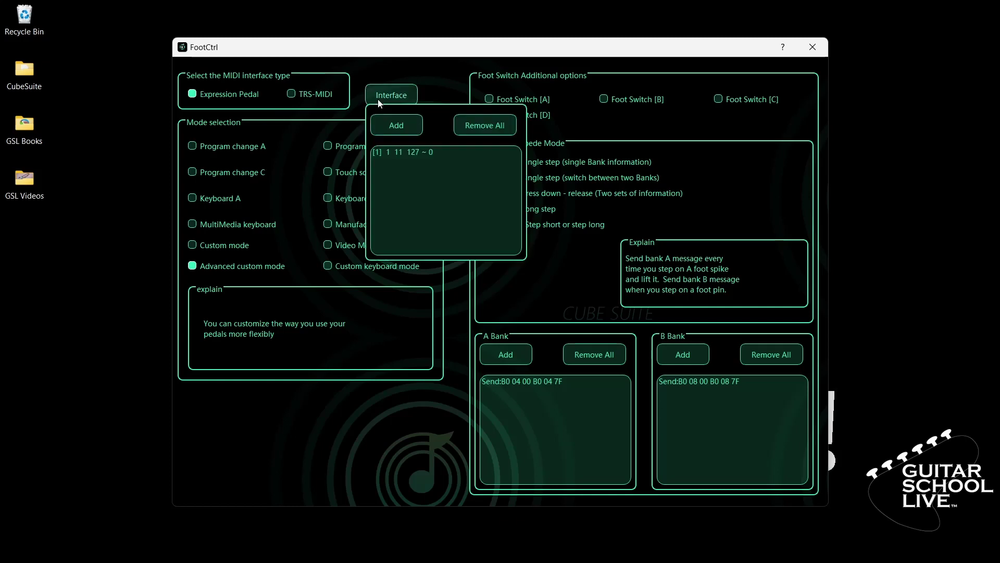
double_click(409, 152)
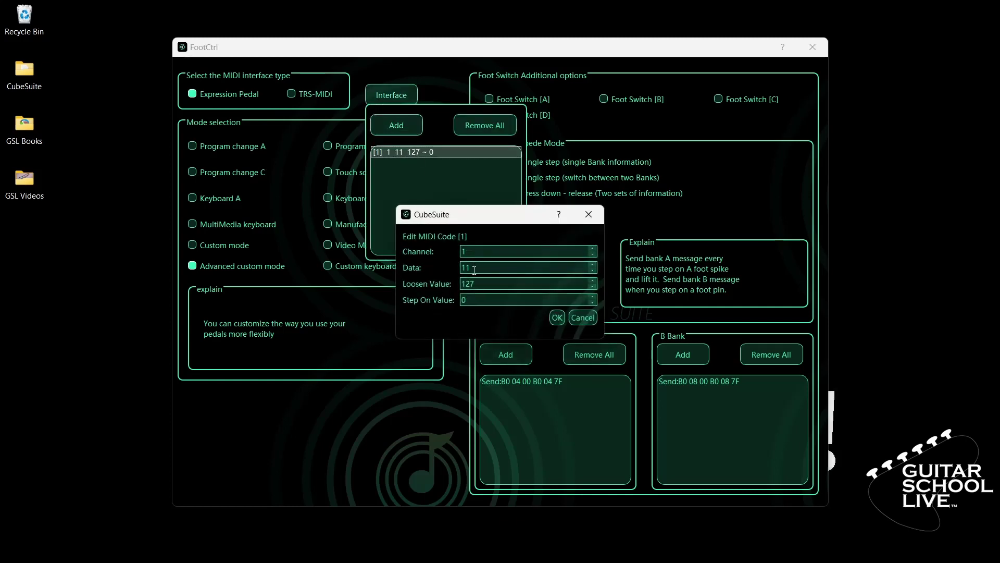
click(474, 270)
key(BackSpace)
text(1)
click(500, 282)
key(BackSpace)
text(7)
drag(469, 300, 453, 300)
click(557, 318)
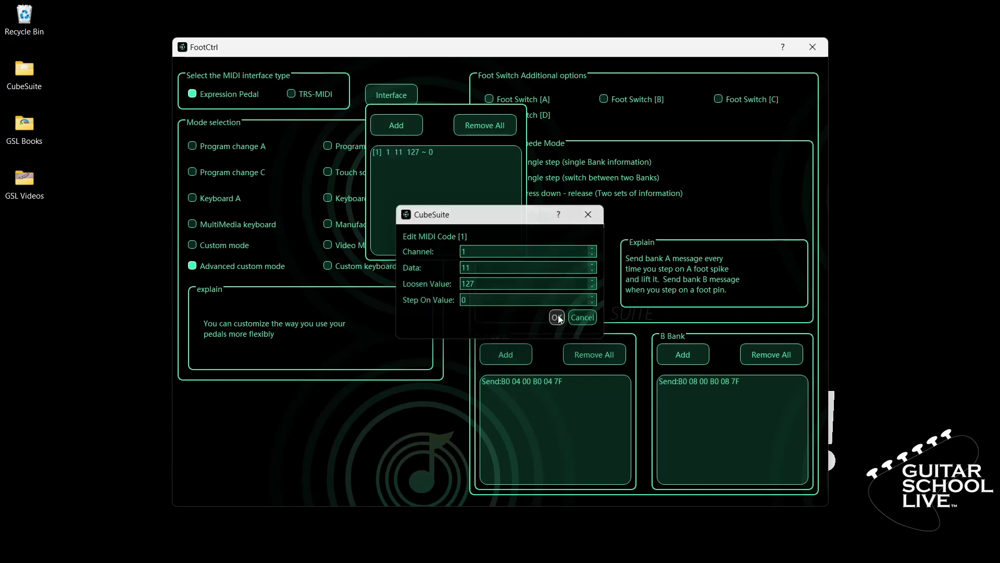
click(405, 98)
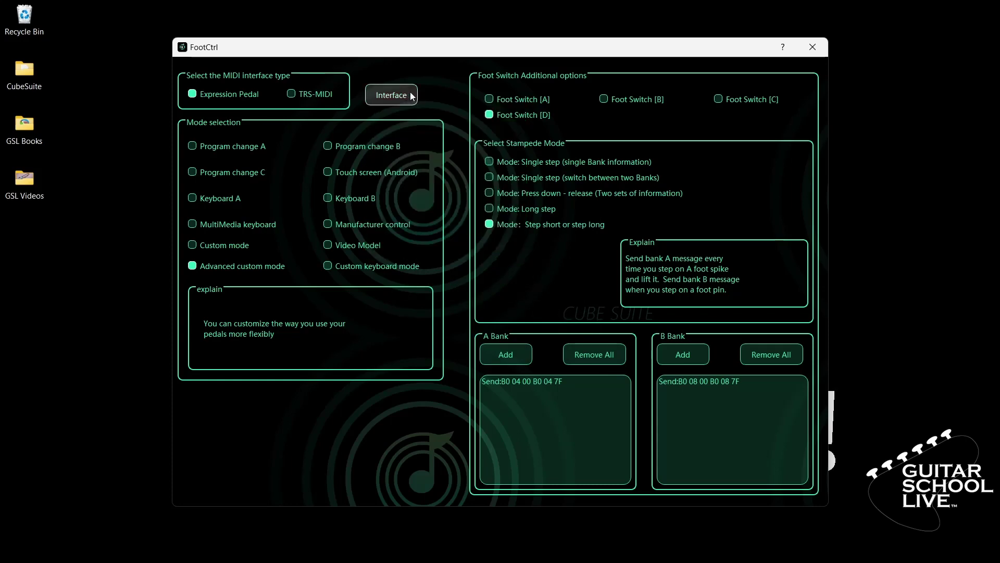
Close the foot controller editor and CubeSuite, and open the External Devices options in Studio One
click(814, 42)
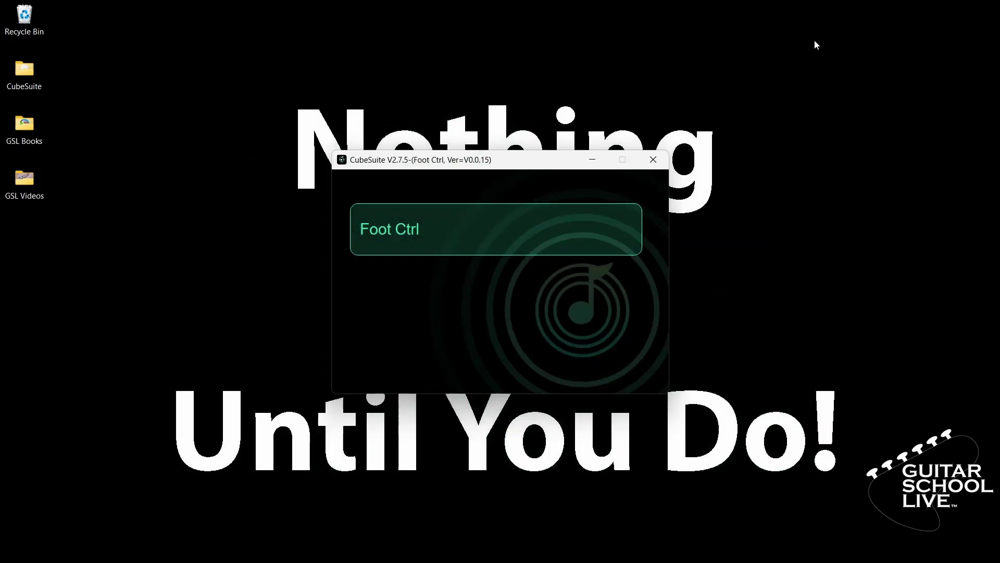
click(664, 160)
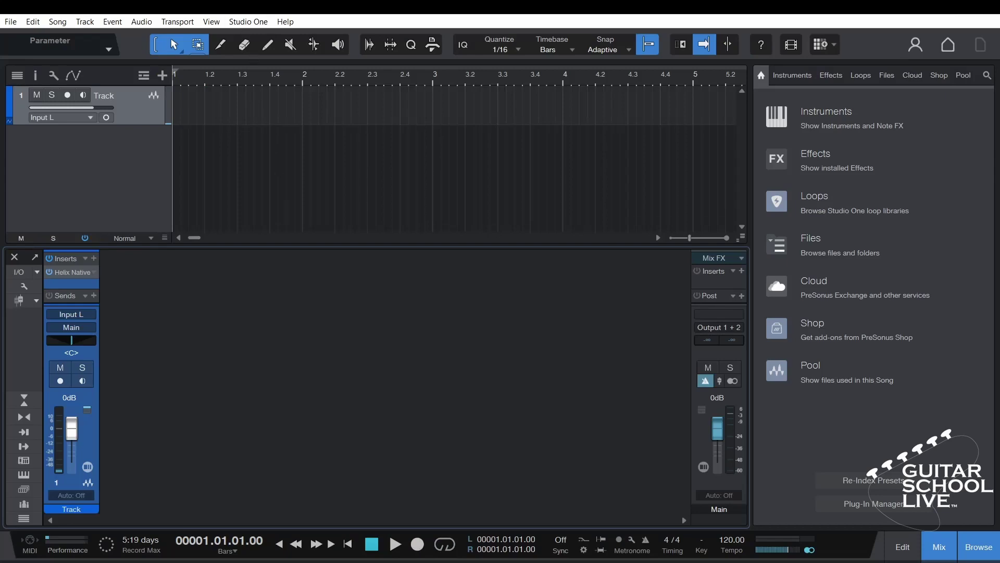
click(247, 22)
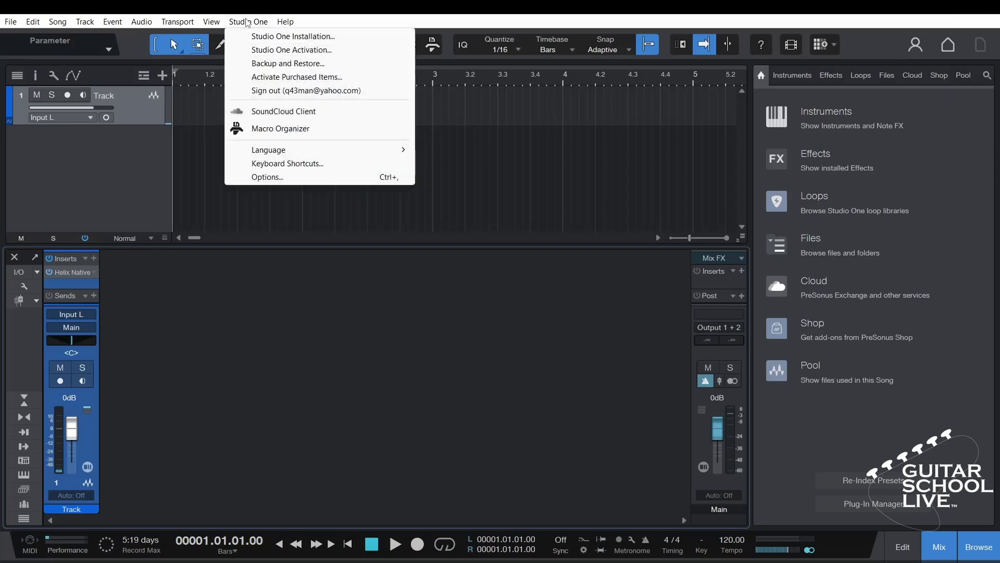
click(272, 176)
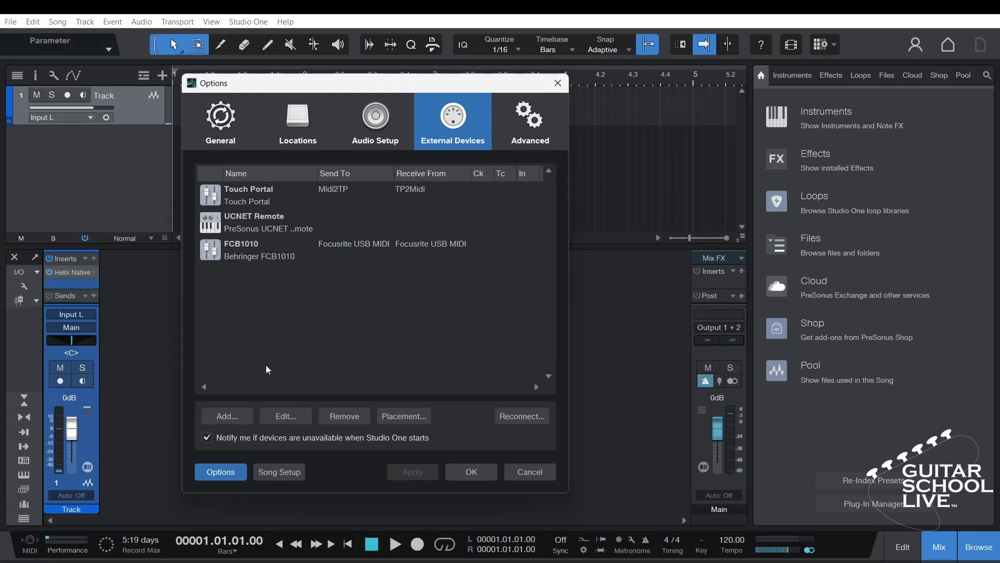
Start adding a New Control Surface device with Helix Chocolate as both manufacturer and device name
click(240, 417)
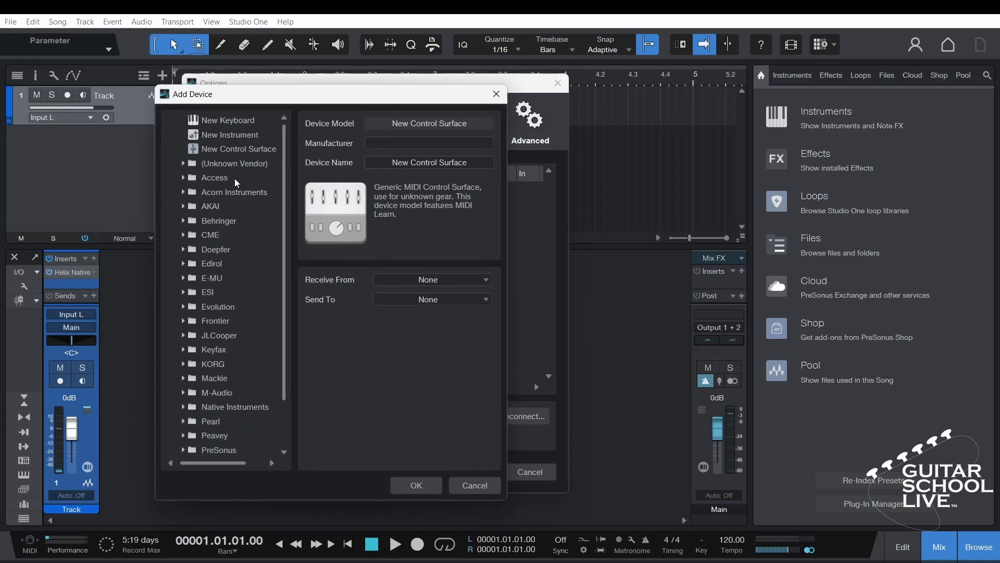
click(240, 150)
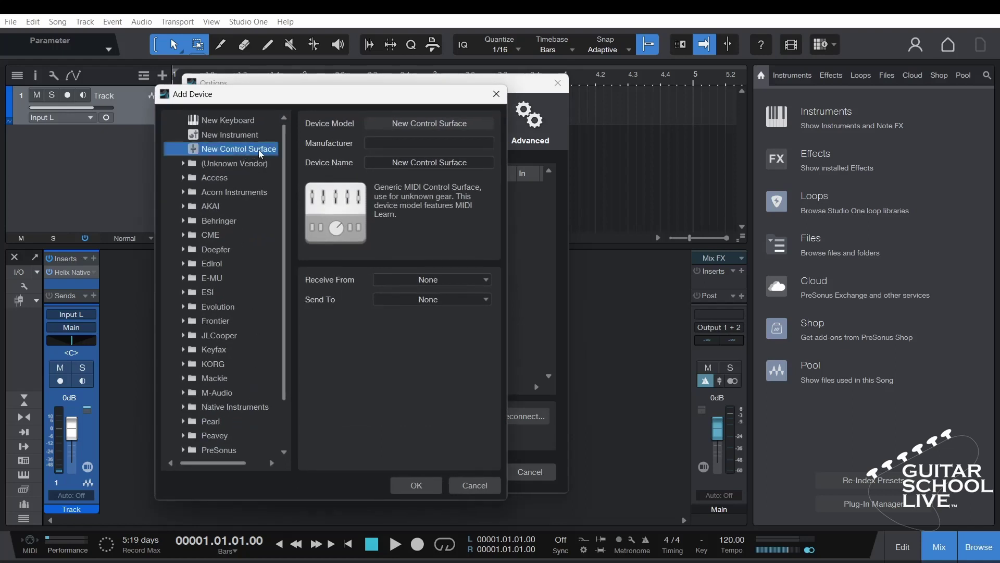
click(391, 143)
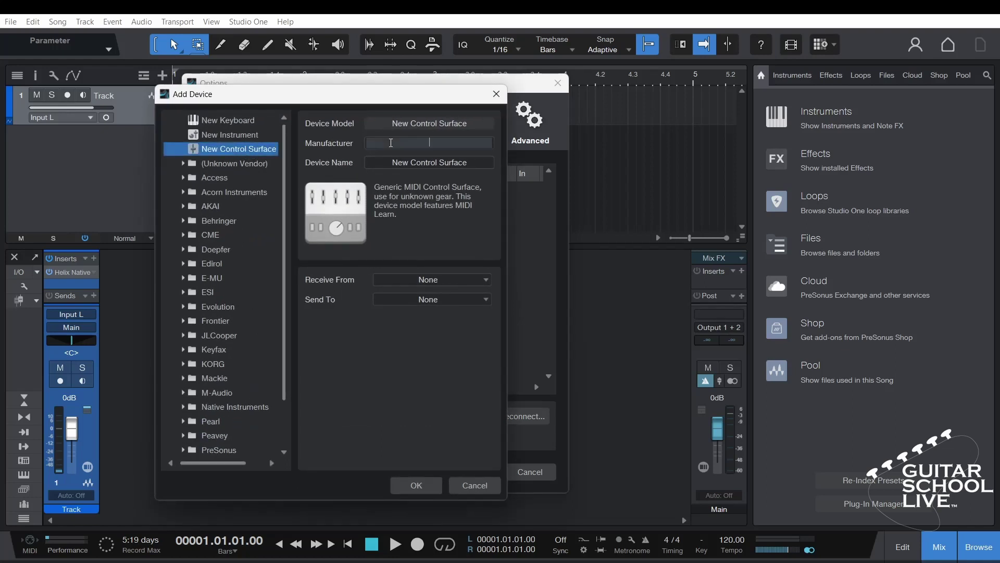
text(Helix Chocolate)
click(473, 163)
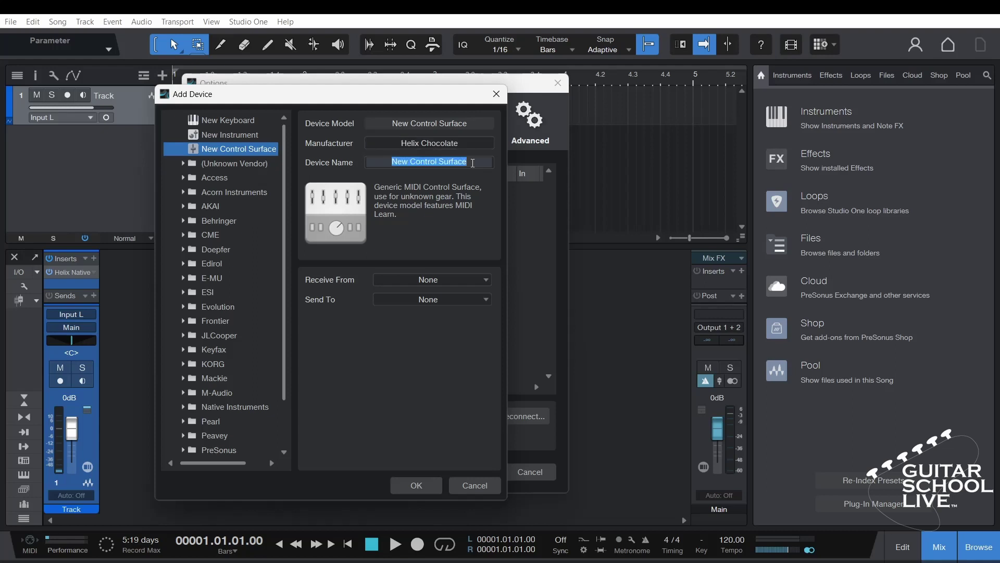
text(Helix Chocolate)
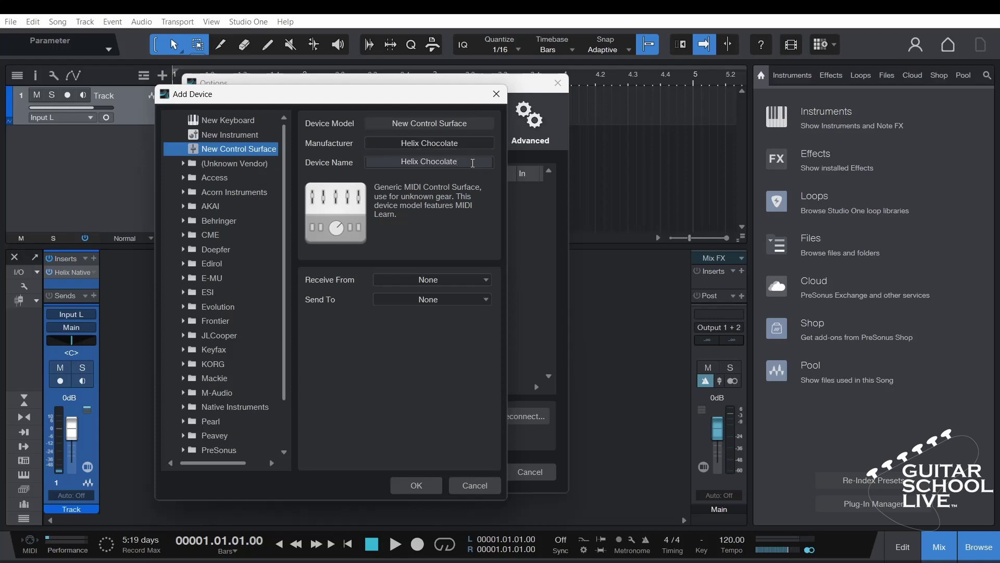
click(481, 200)
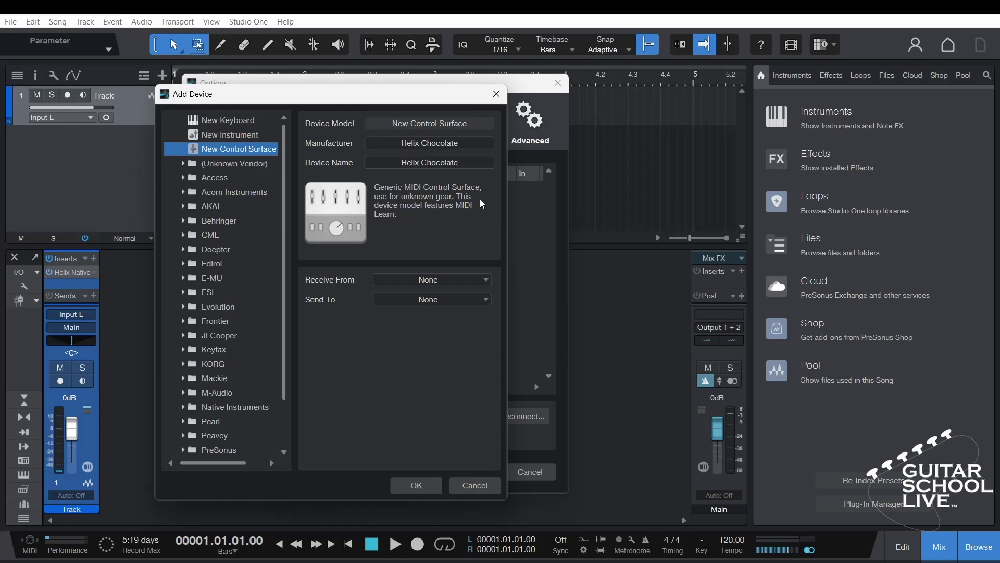
Set the new device to receive from and send to USB-Midi, and confirm the device and the options
click(485, 280)
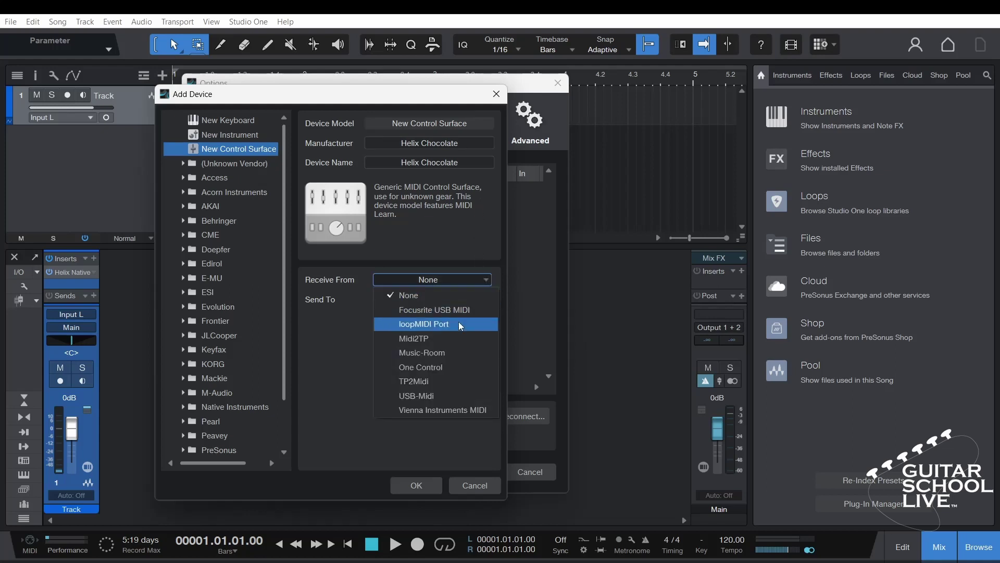
click(415, 395)
click(465, 300)
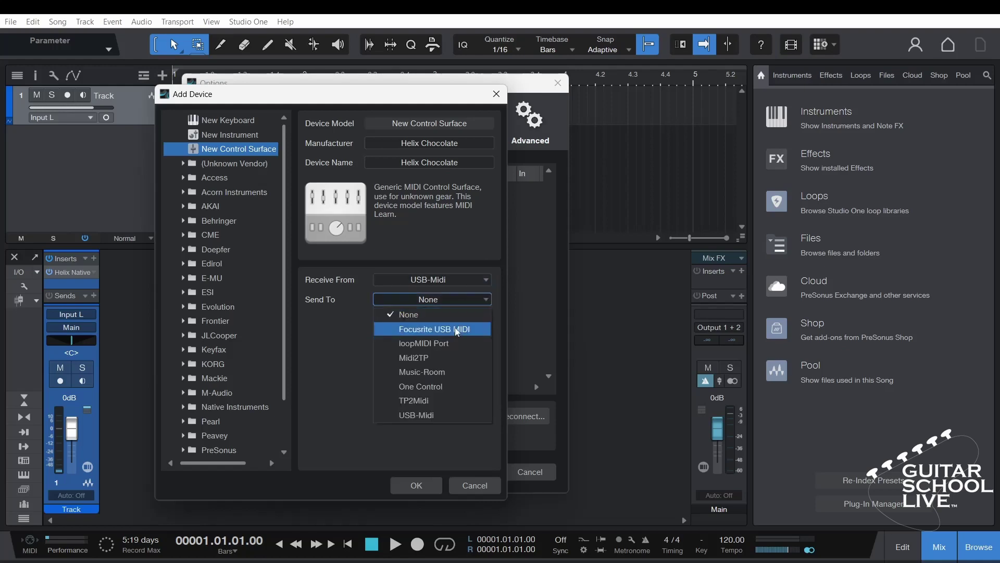
click(415, 412)
click(424, 483)
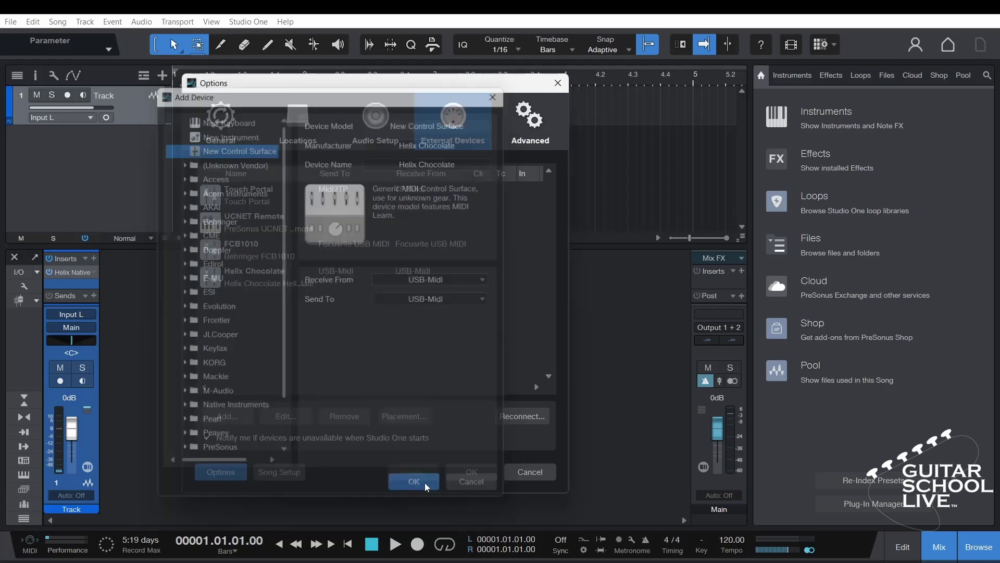
click(467, 473)
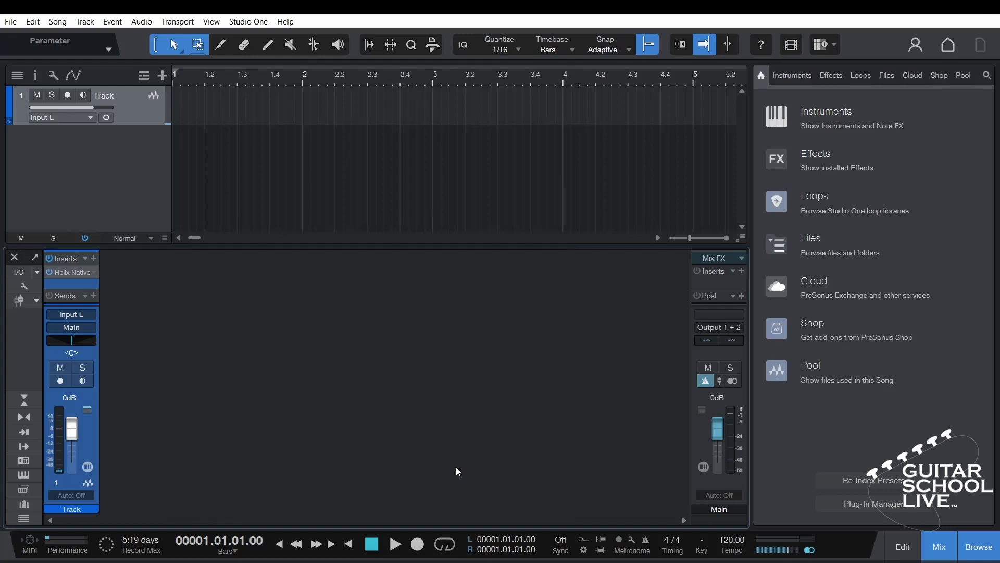
Open Helix Native on the track and select the 01A US Double Nrm preset with Snapshot 1
click(66, 273)
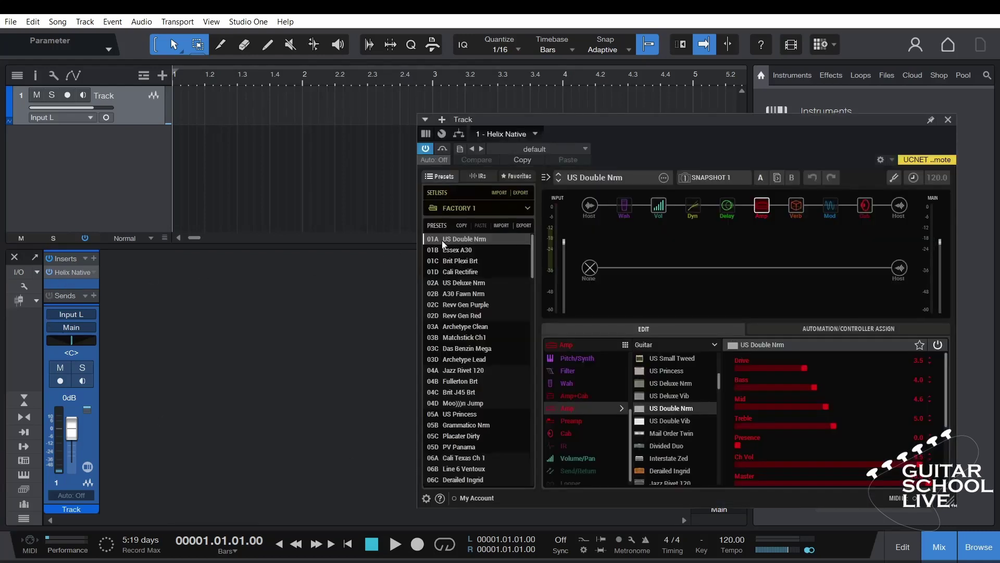
double_click(442, 240)
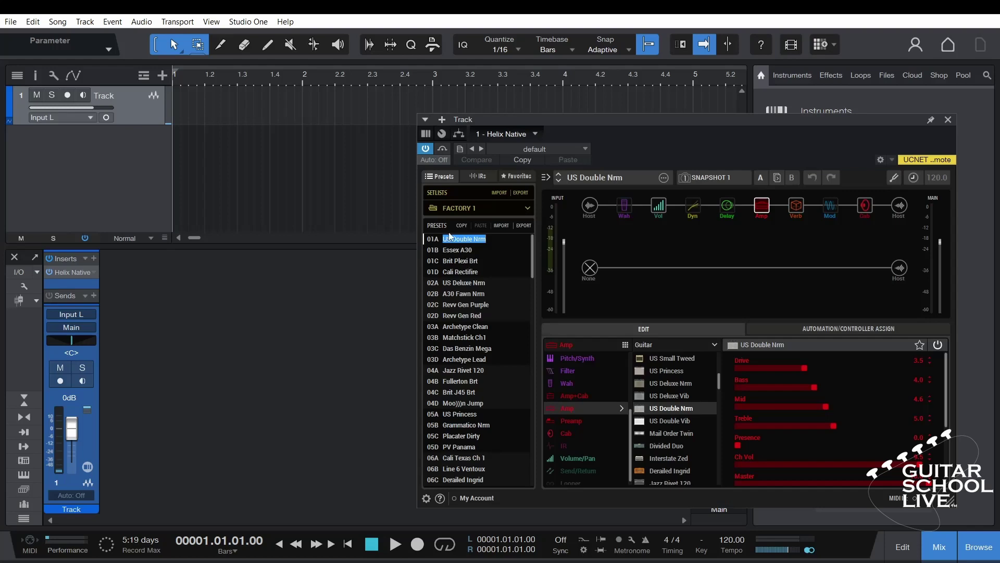
click(436, 240)
click(690, 180)
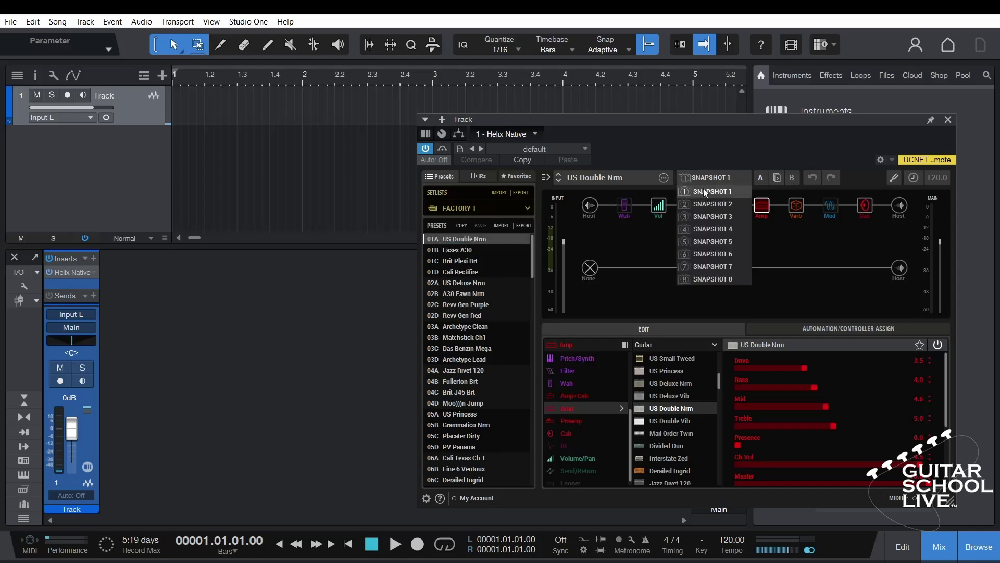
click(703, 192)
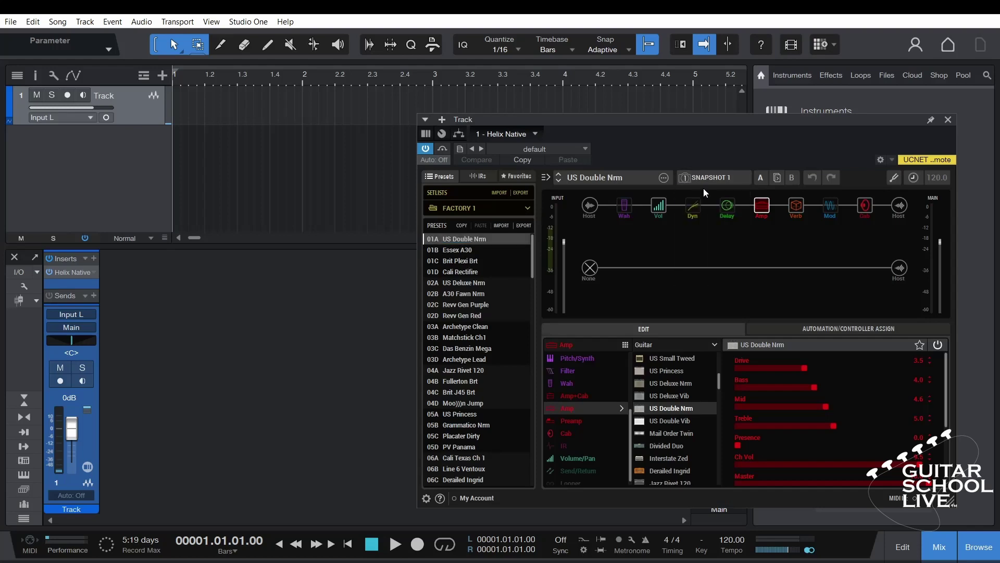
Show the mixer's Scenes and store the current Helix Native state as Scene 1
click(26, 491)
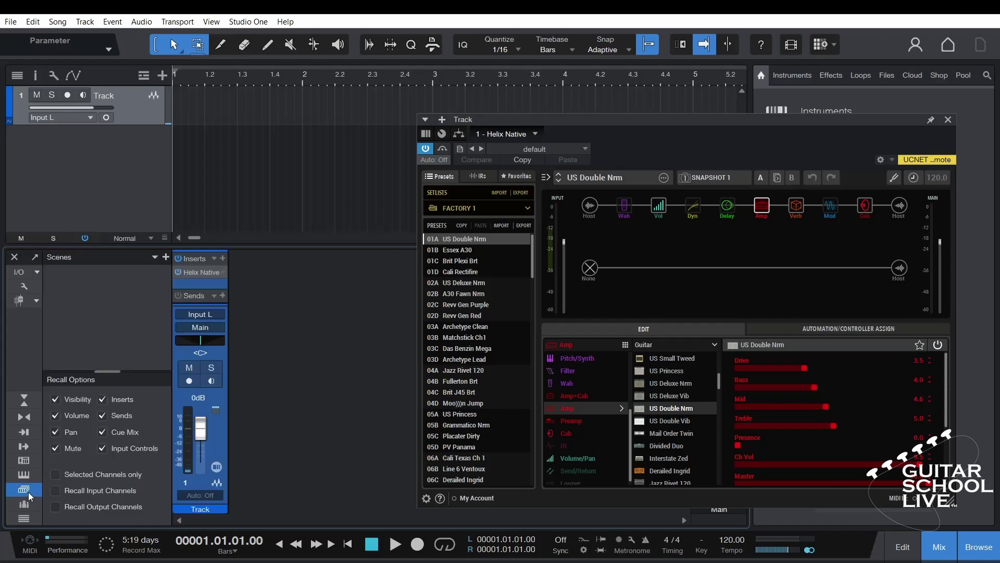
click(166, 258)
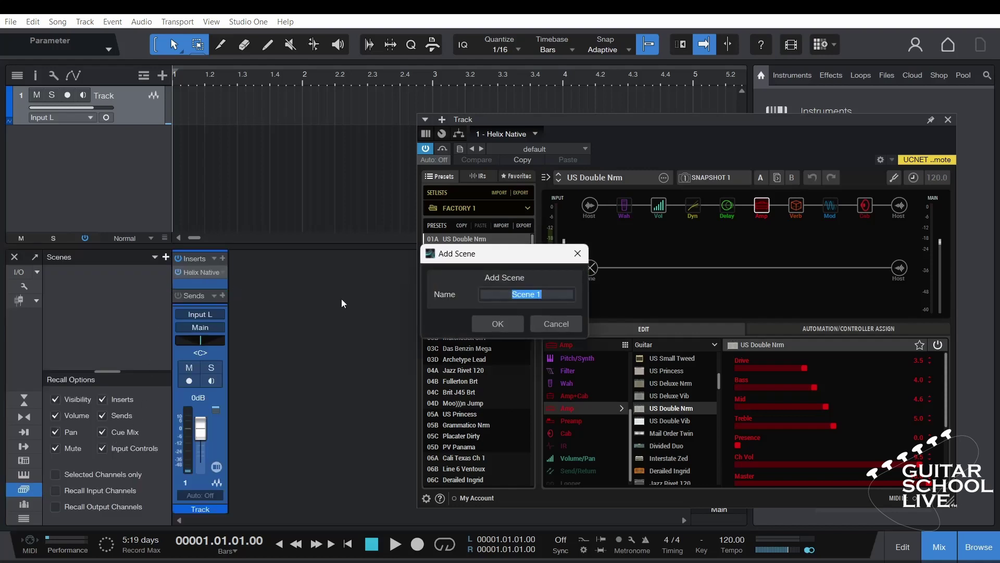
click(487, 327)
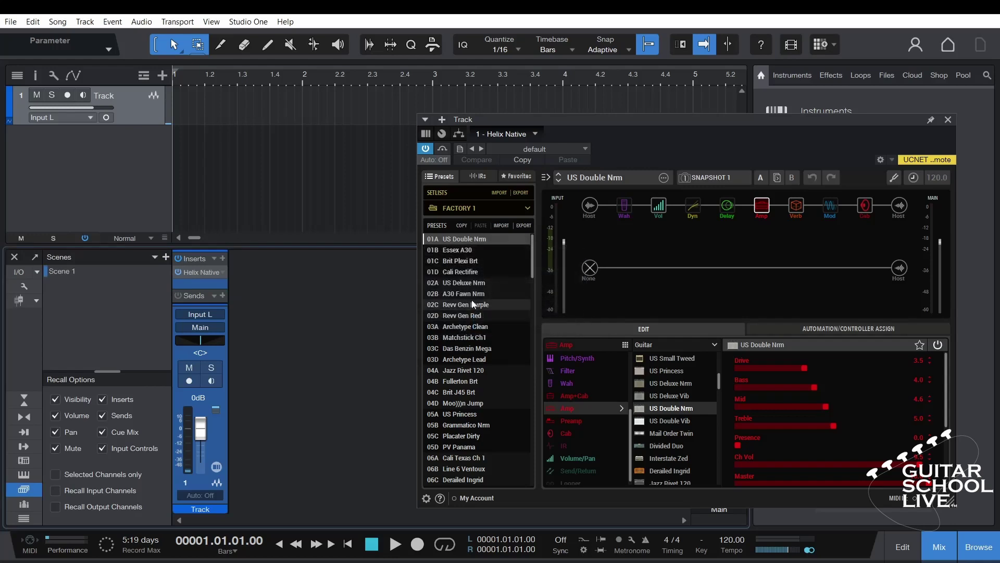
Load the 01B Essex A30 preset with Snapshot 2 and store it as Scene 2
click(453, 250)
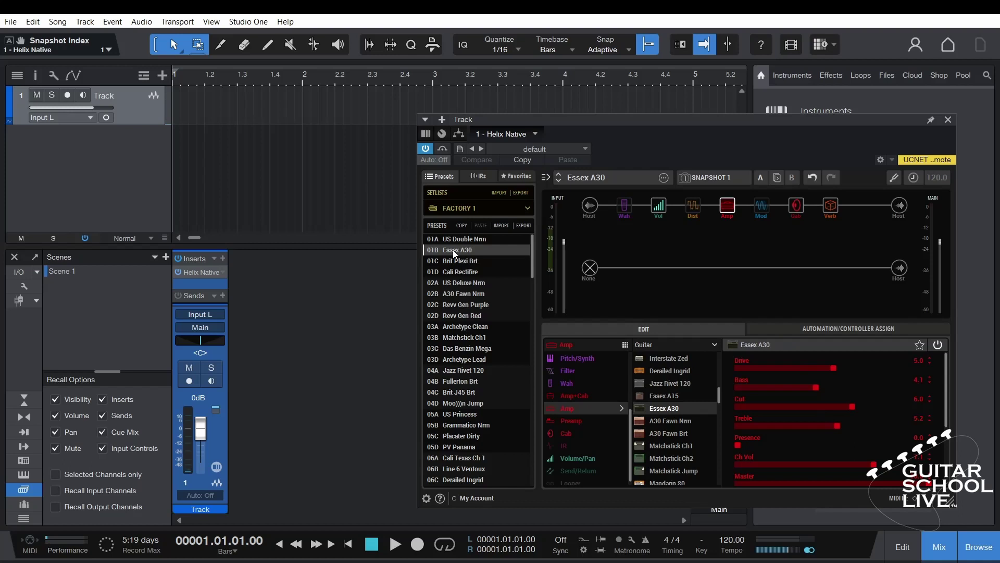
click(701, 177)
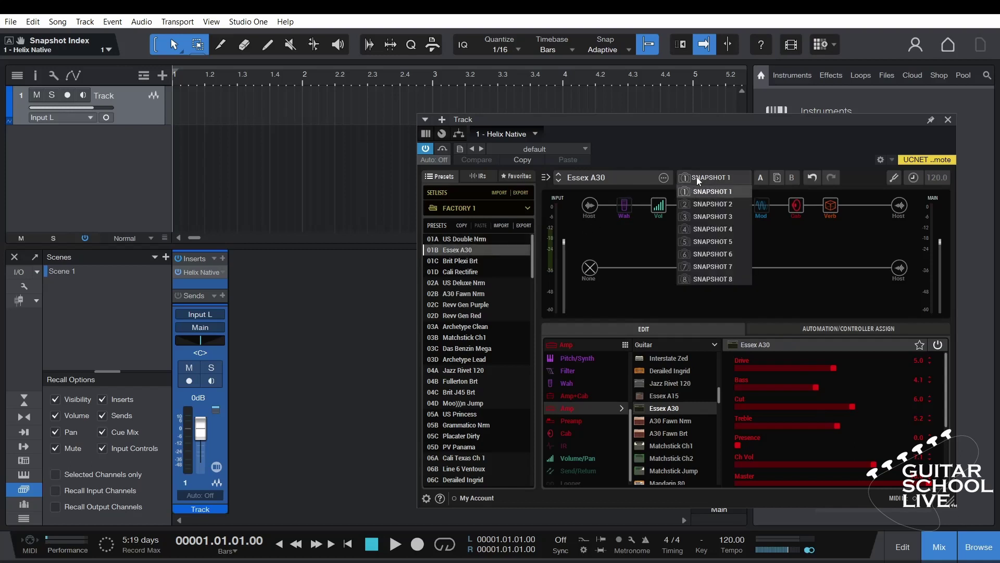
click(699, 205)
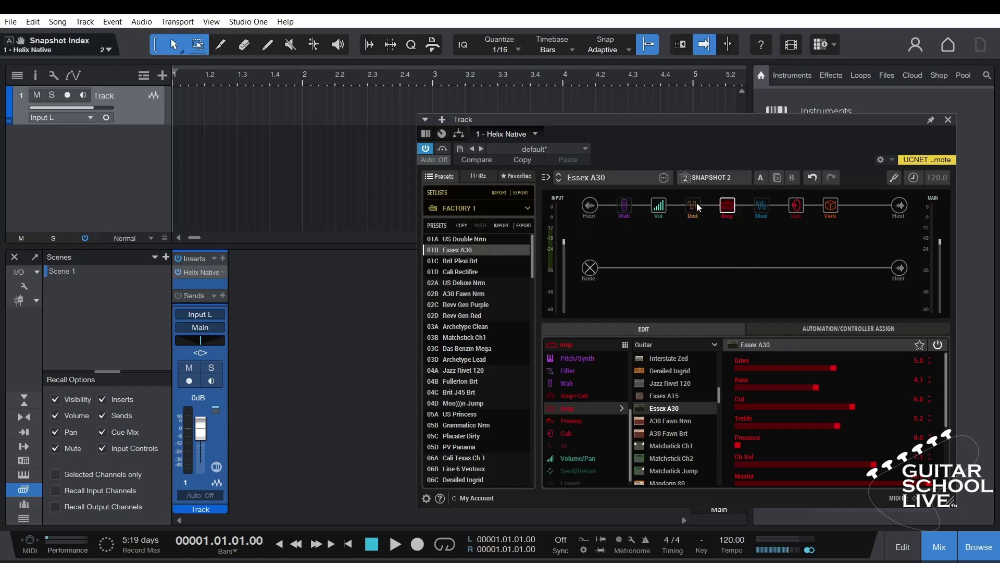
click(166, 257)
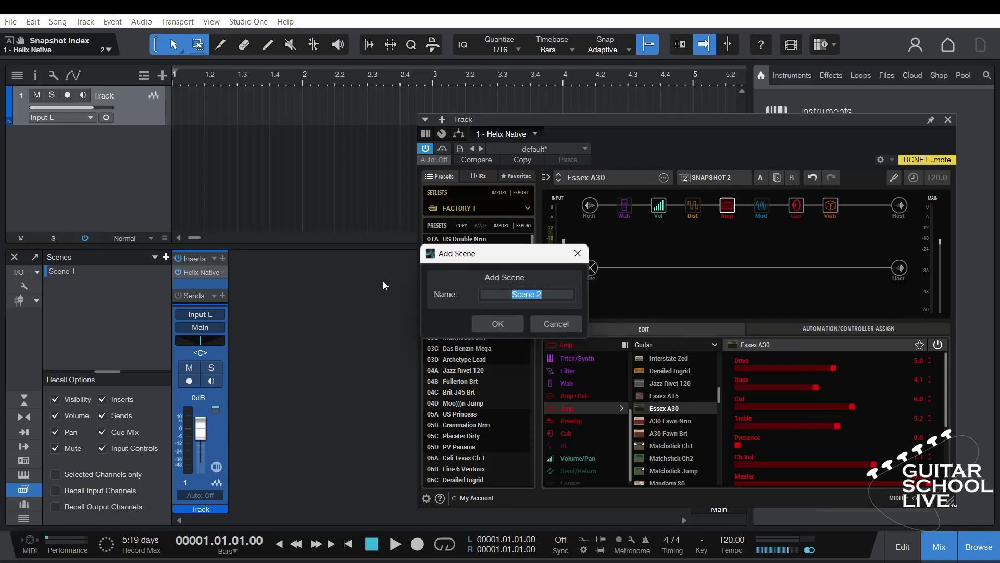
click(496, 323)
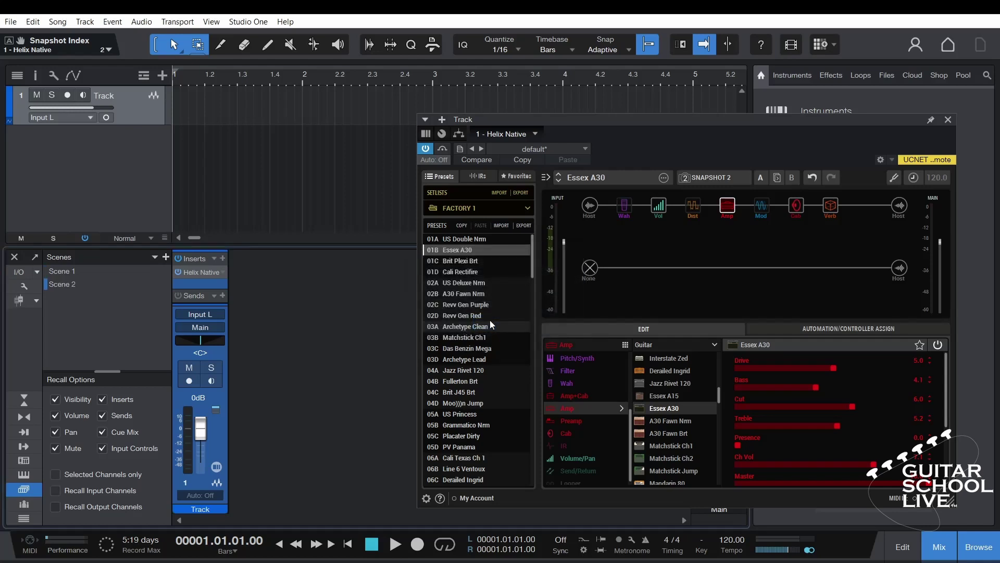
Load the 01C Brit Plexi Brt preset with Snapshot 3 and store it as Scene 3
click(452, 262)
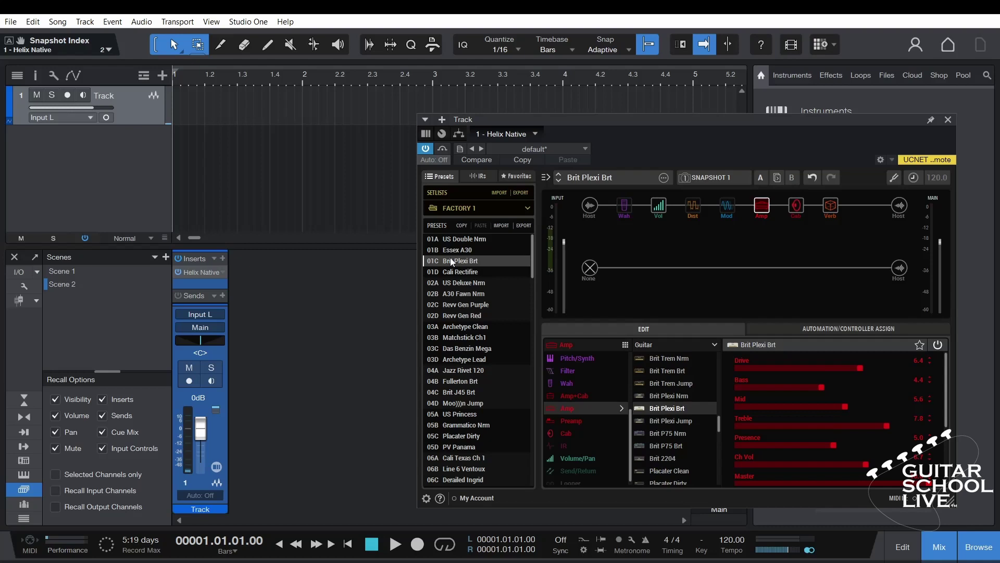
click(693, 181)
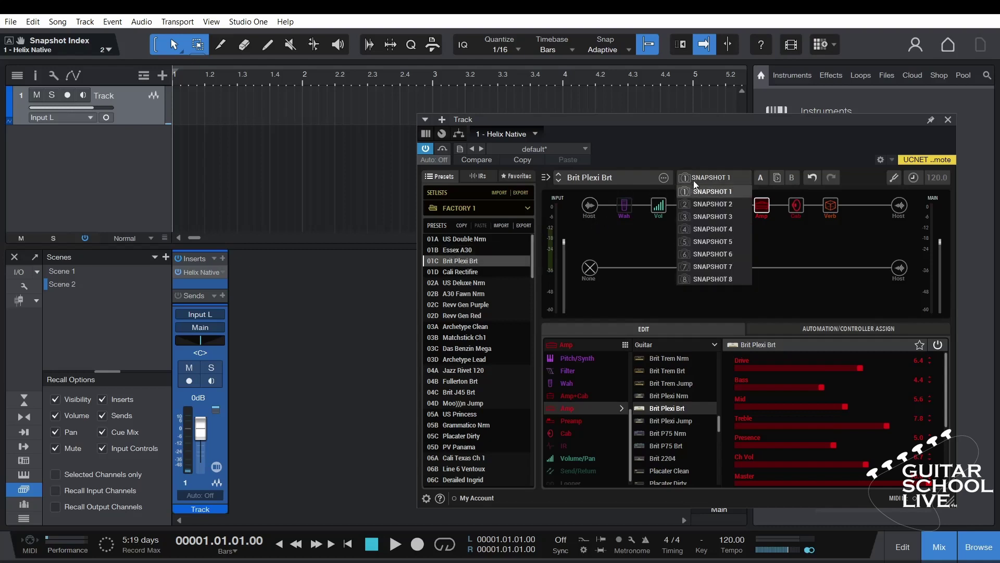
click(694, 218)
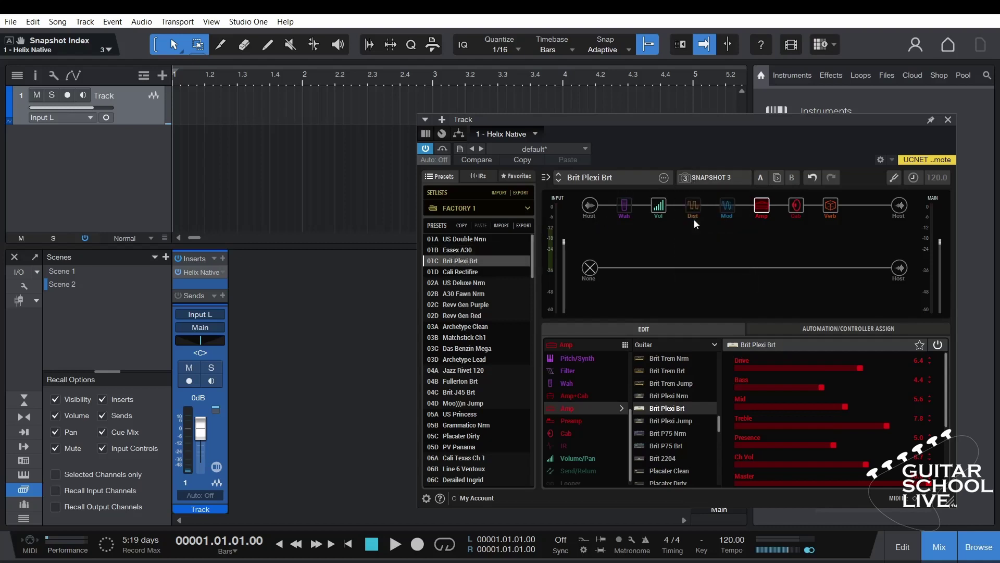
click(165, 257)
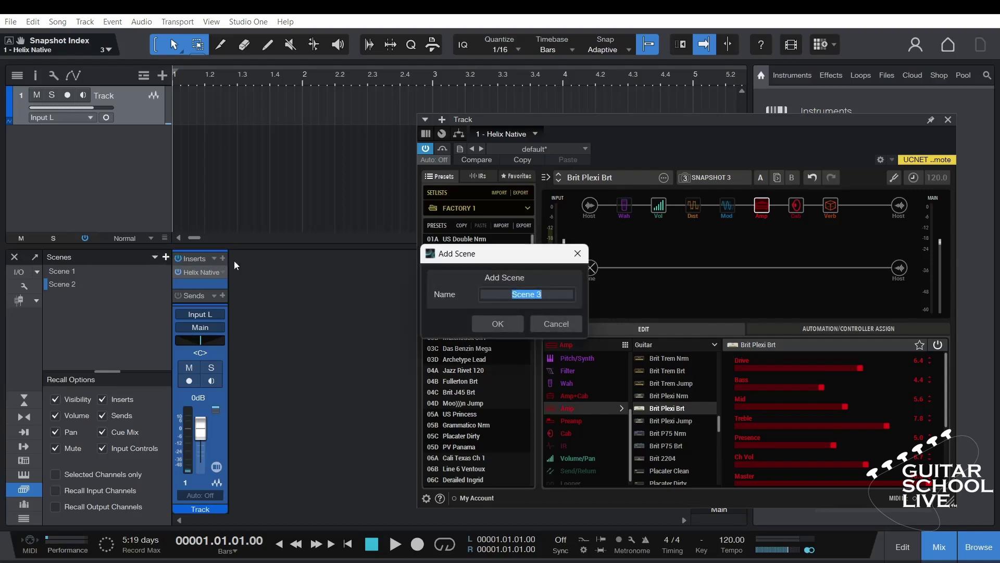
click(480, 325)
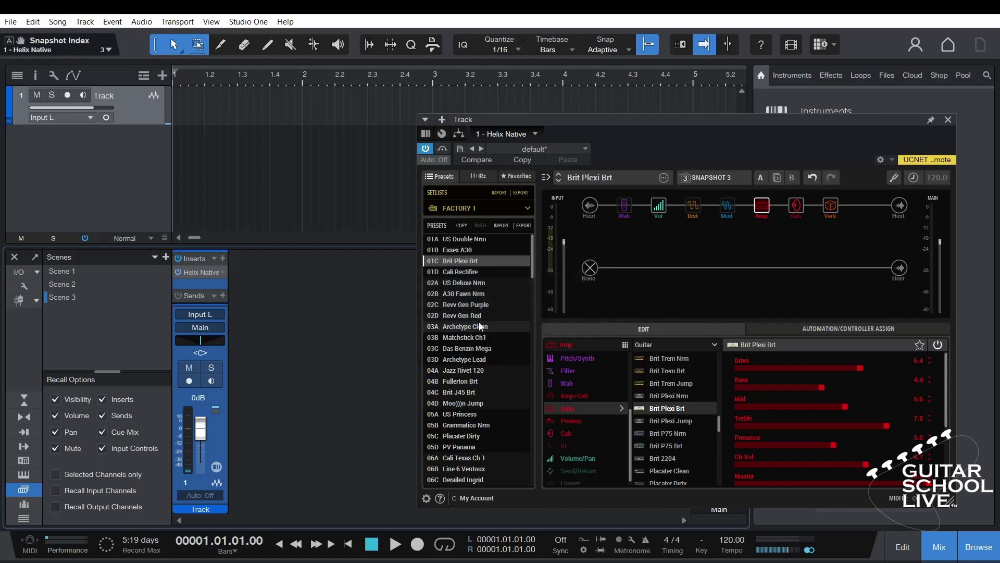
Load the 01D Cali Rectifire preset with Snapshot 4 and store it as Scene 4
click(467, 274)
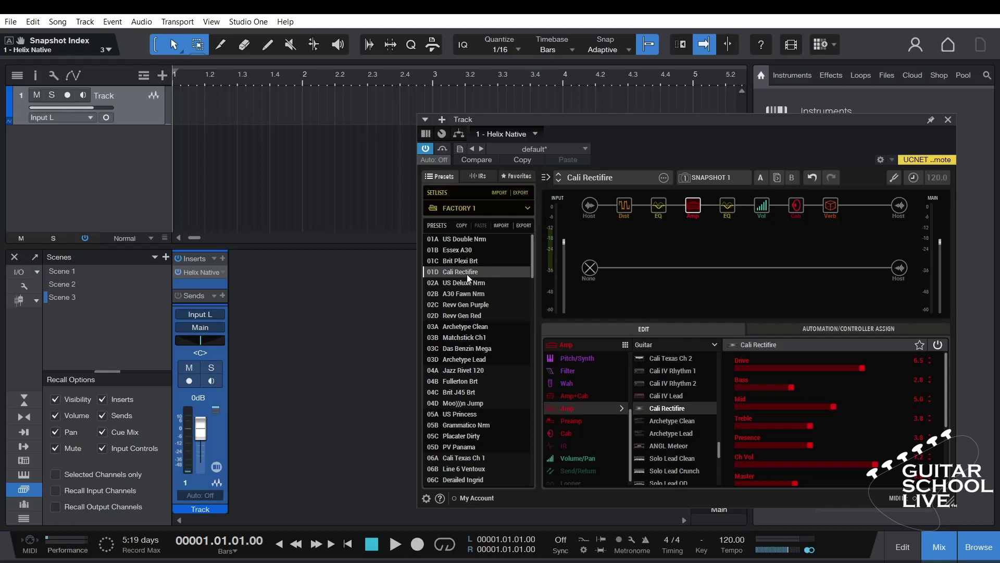
click(704, 177)
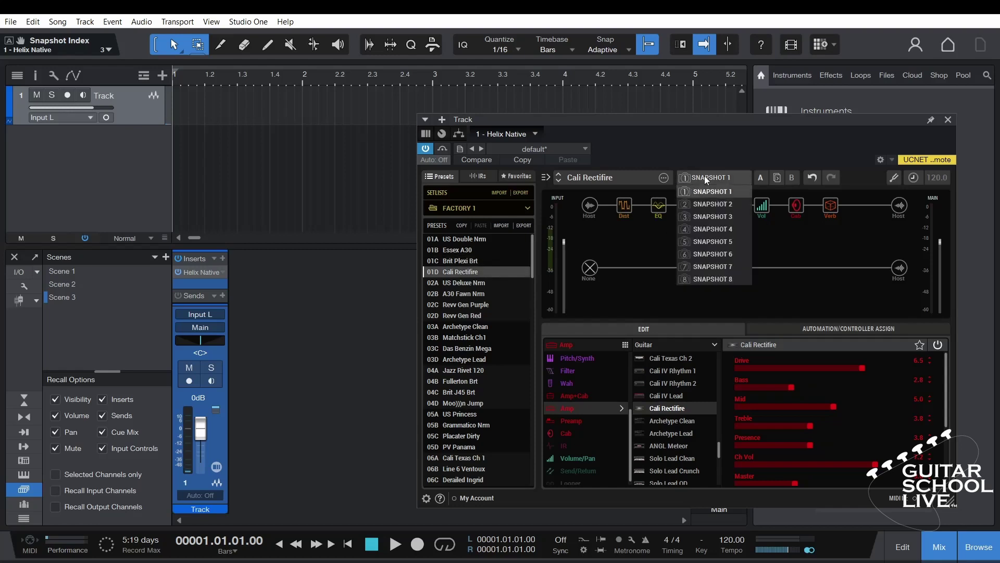
click(693, 229)
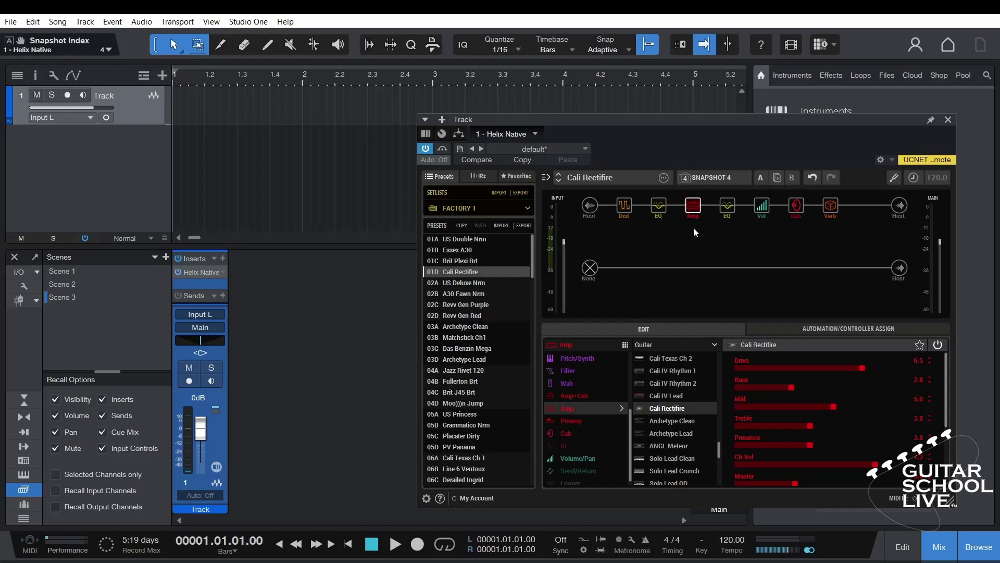
click(167, 257)
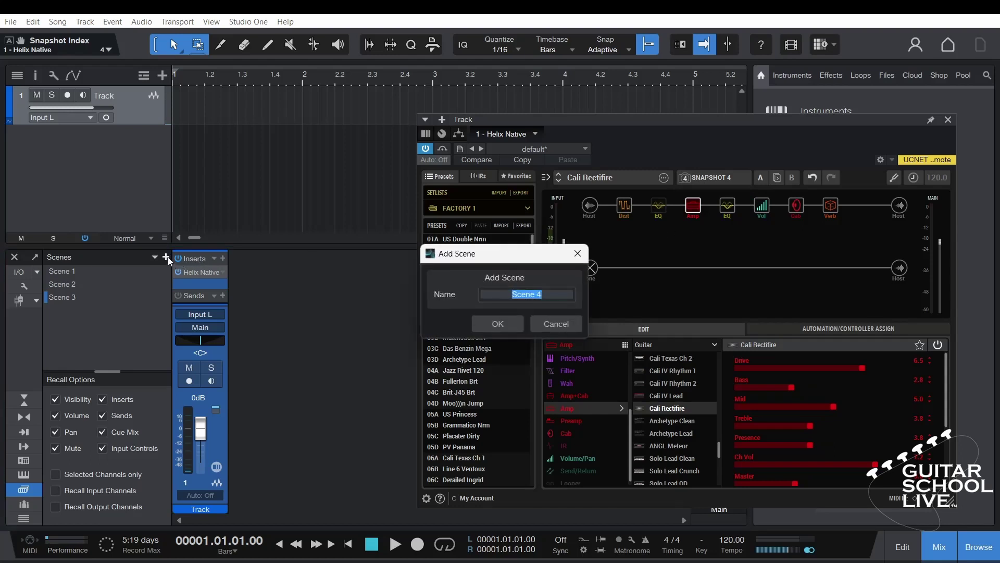
click(480, 322)
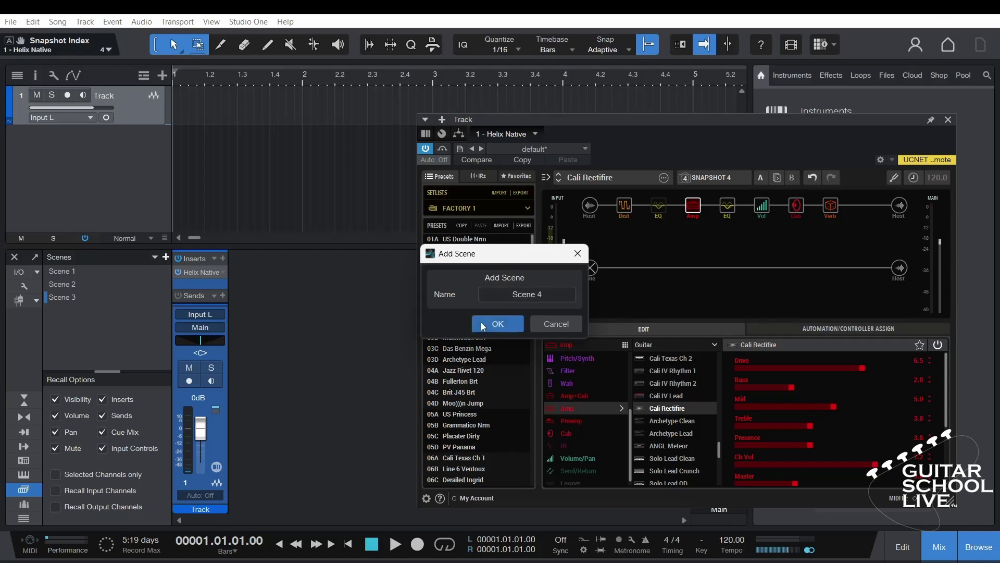
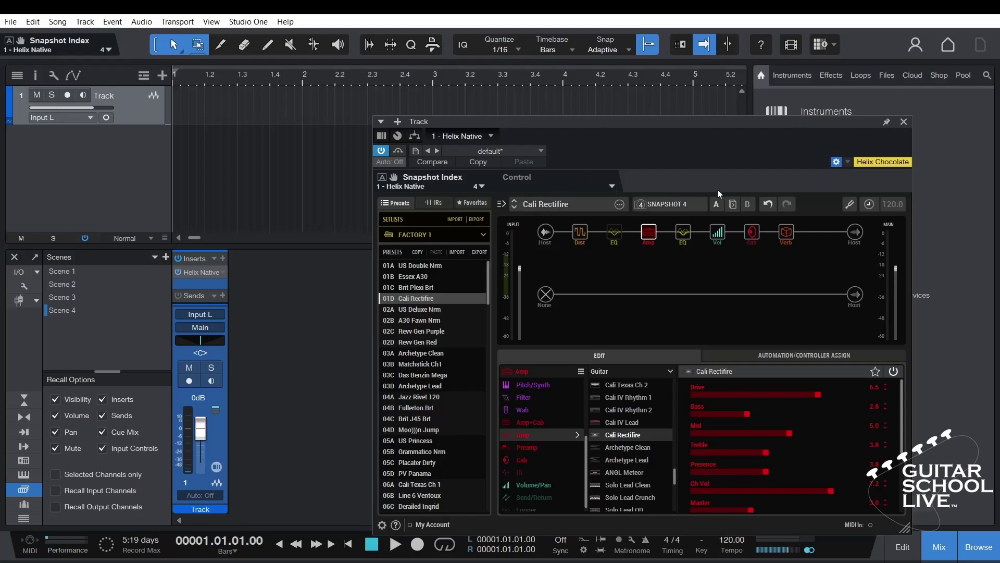
Open the Helix Chocolate control map from the Helix Native window and make the External Devices window taller
click(612, 186)
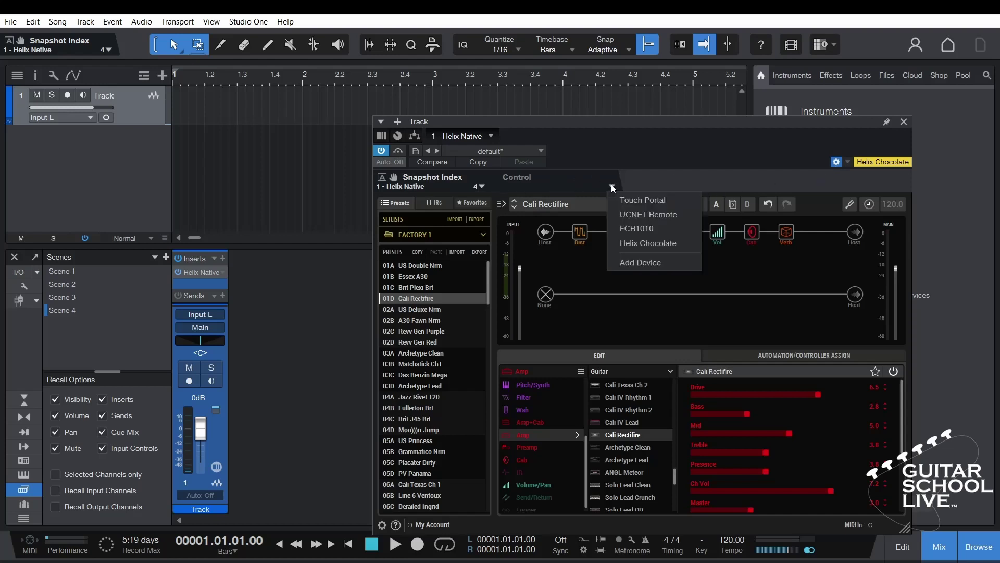
click(630, 244)
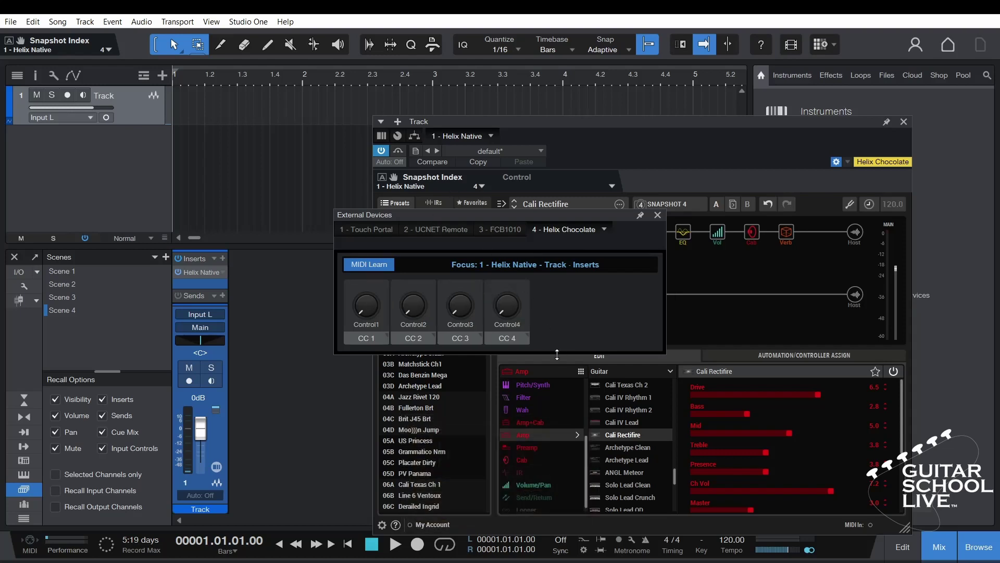
drag(557, 354, 557, 493)
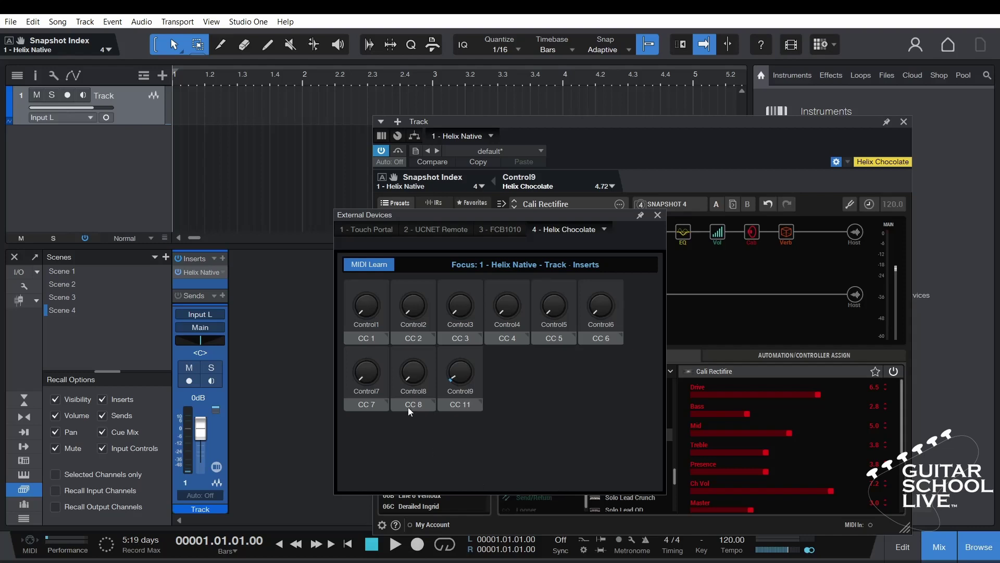
Change the Helix Chocolate controls CC 1 through CC 8 from knobs to the Button (press/release) type
click(388, 335)
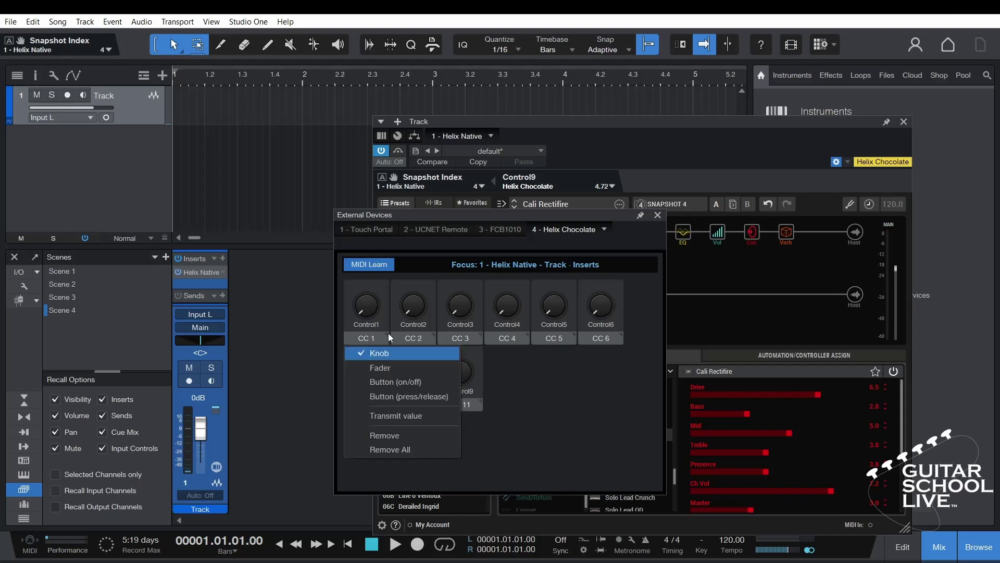
click(399, 399)
click(433, 334)
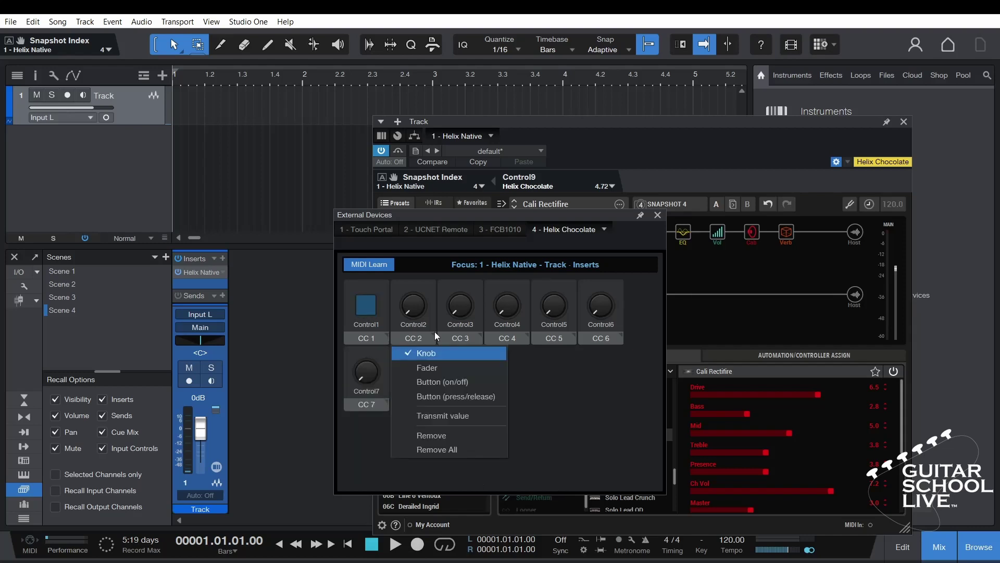
click(442, 398)
click(476, 334)
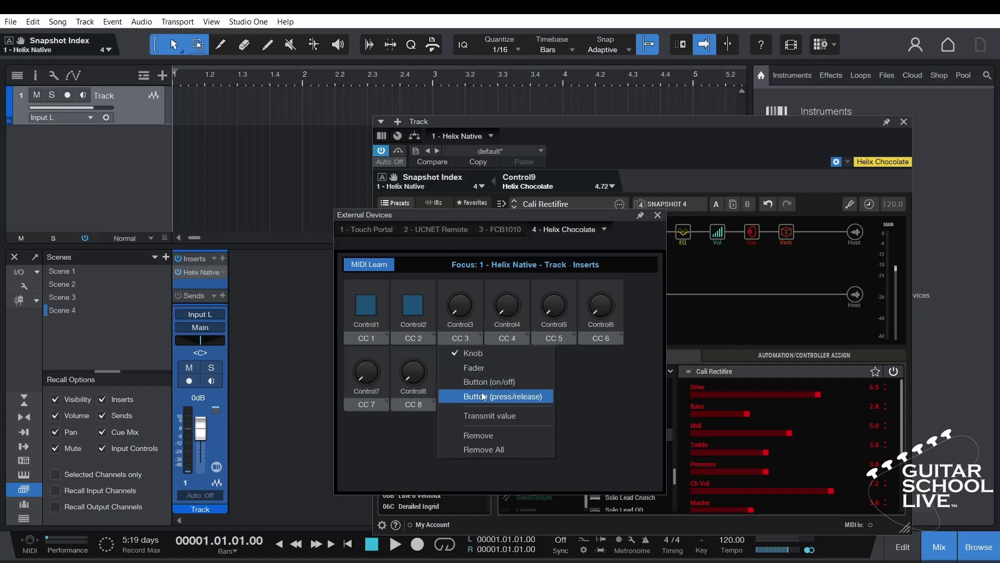
click(466, 399)
click(520, 336)
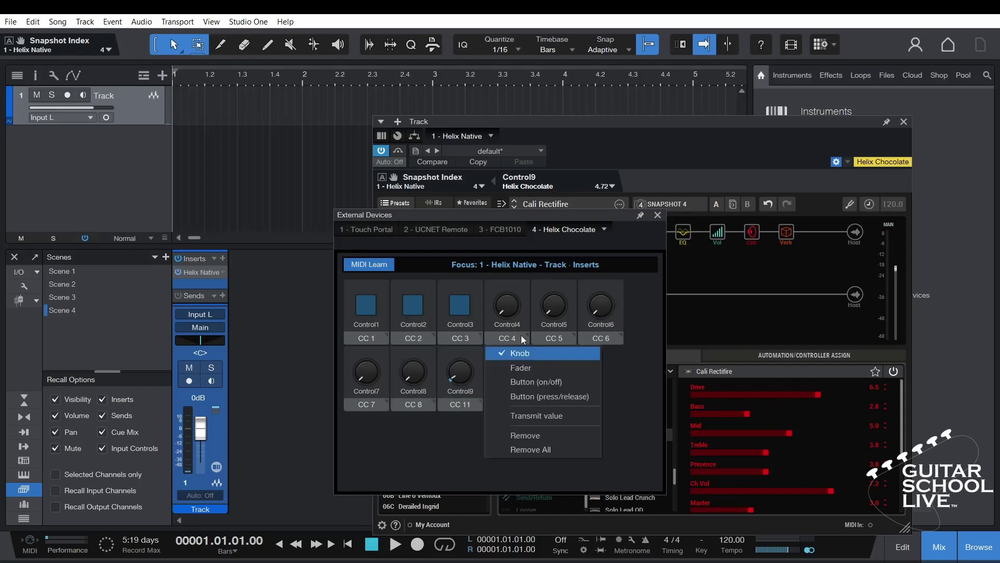
click(520, 391)
click(571, 338)
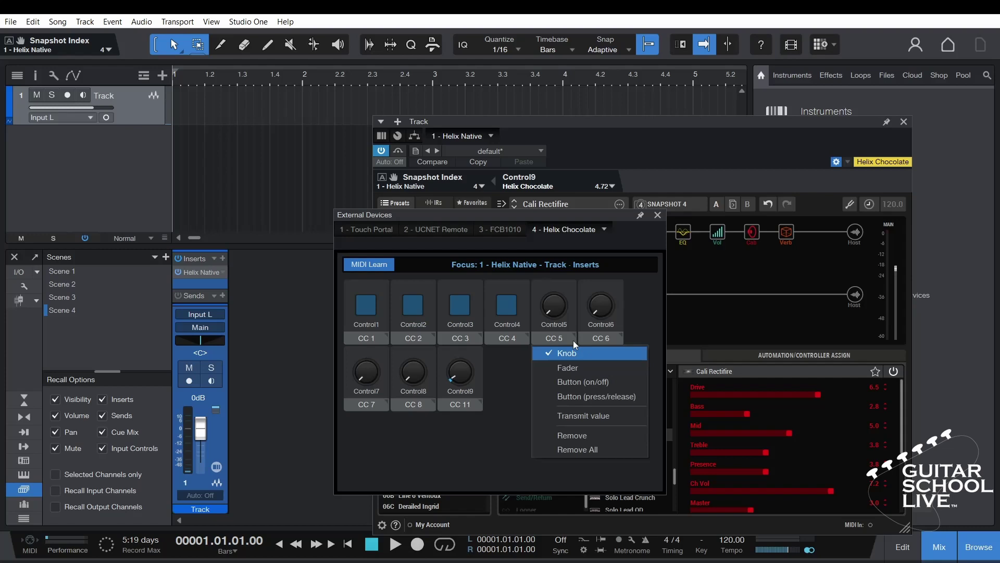
click(575, 397)
click(617, 337)
click(605, 396)
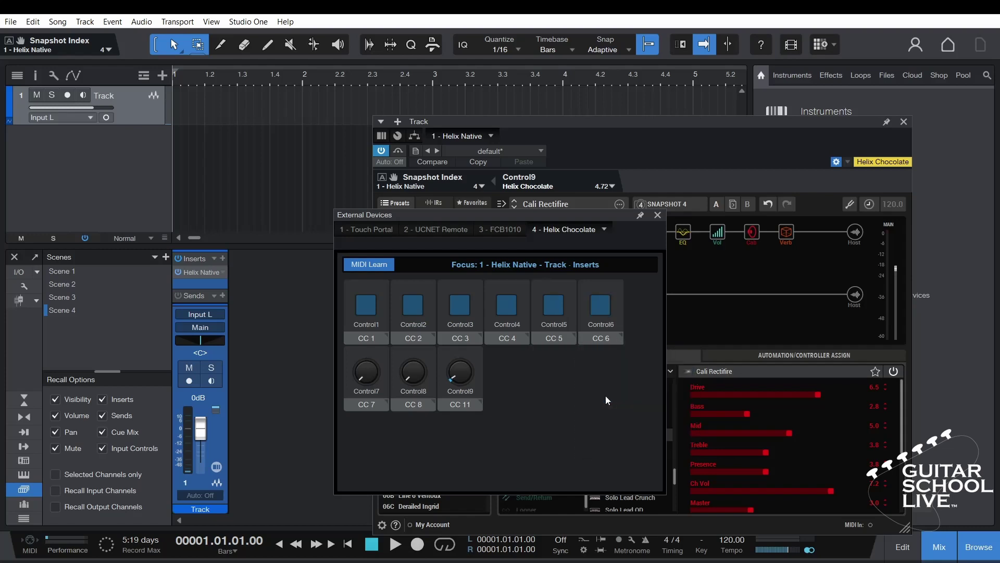
click(384, 403)
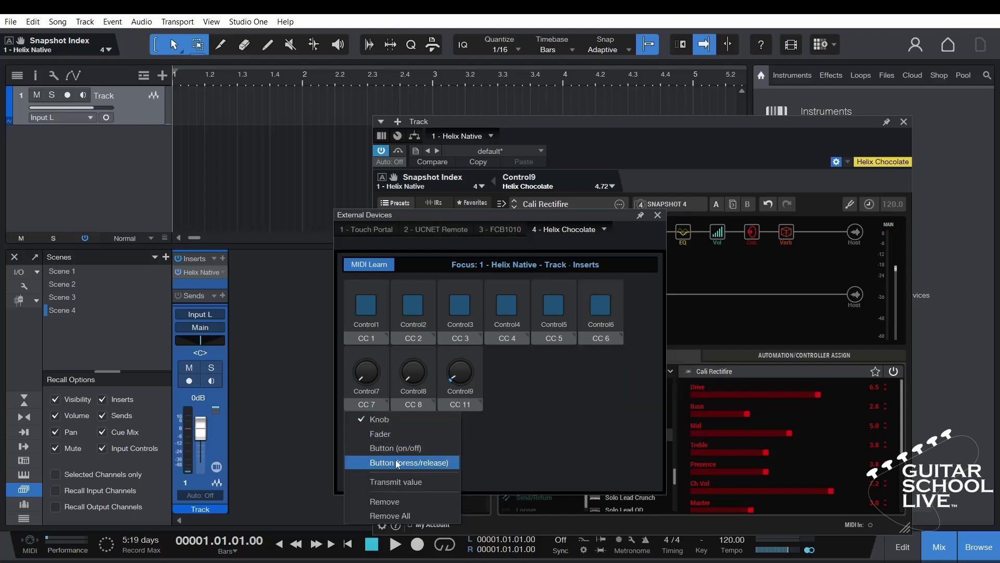
click(396, 460)
click(431, 403)
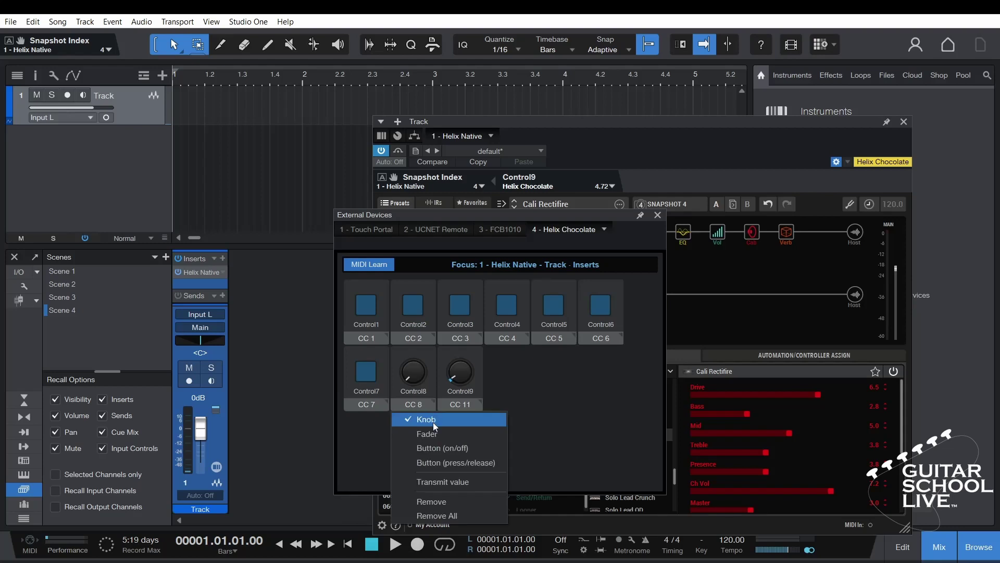
click(436, 459)
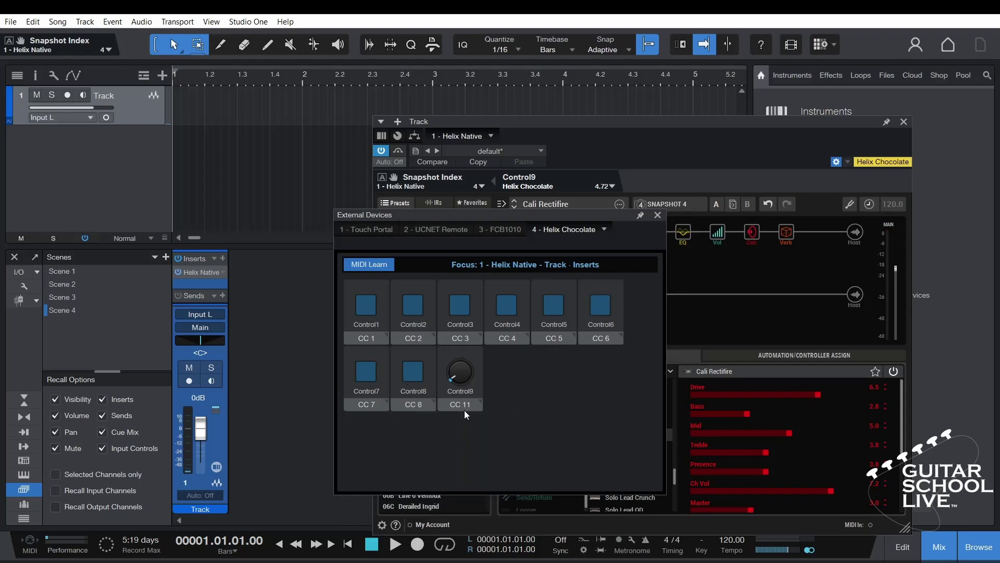
Turn off MIDI Learn in the Helix Chocolate control map and assign the Select Scene 1 command to Control5
click(371, 266)
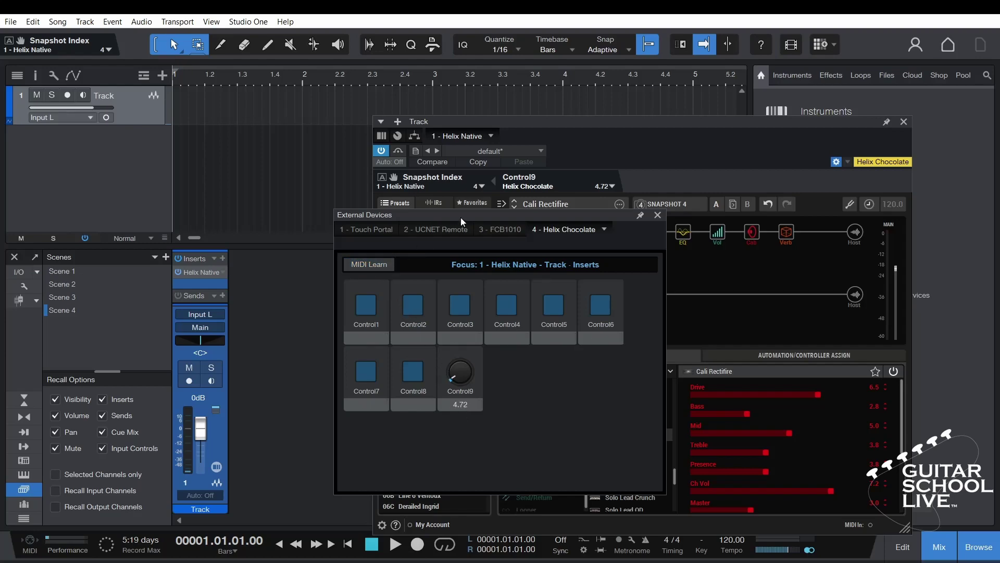
drag(460, 217, 158, 185)
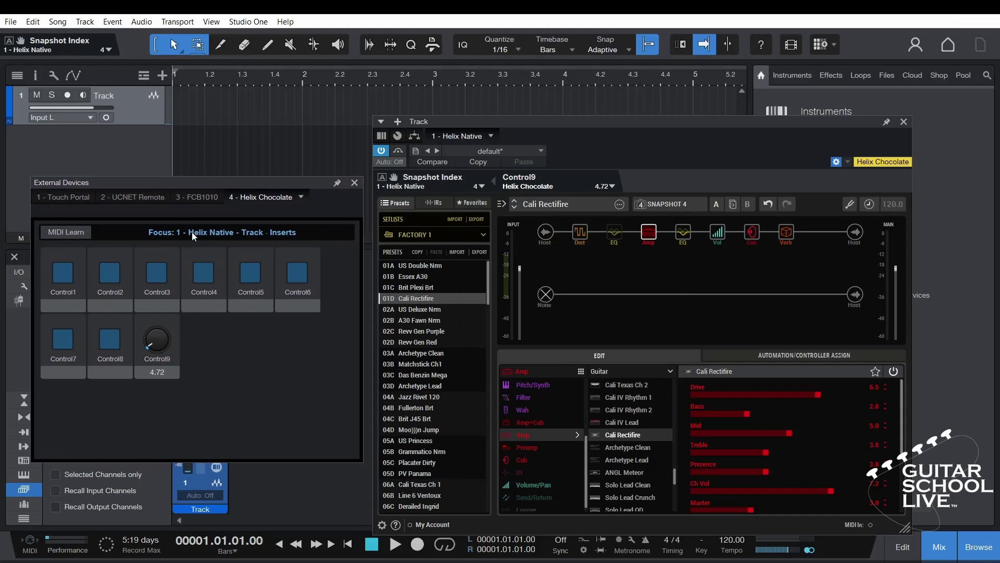
right_click(249, 270)
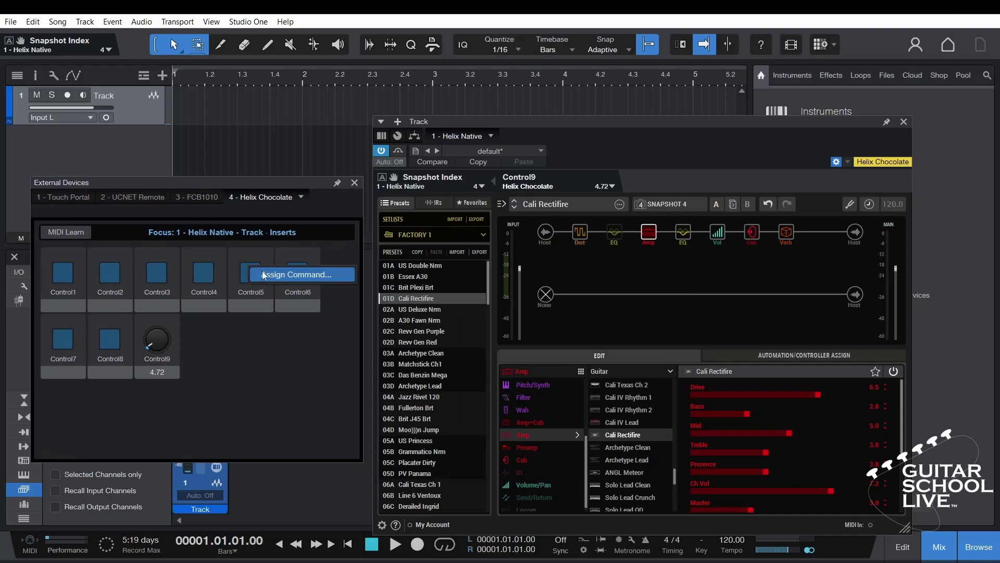
click(261, 271)
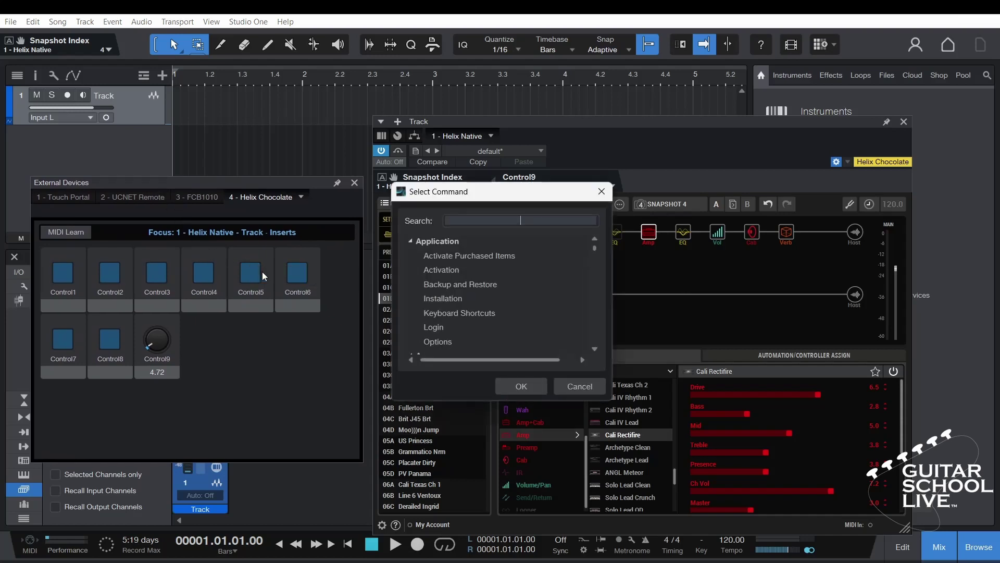
text(sce)
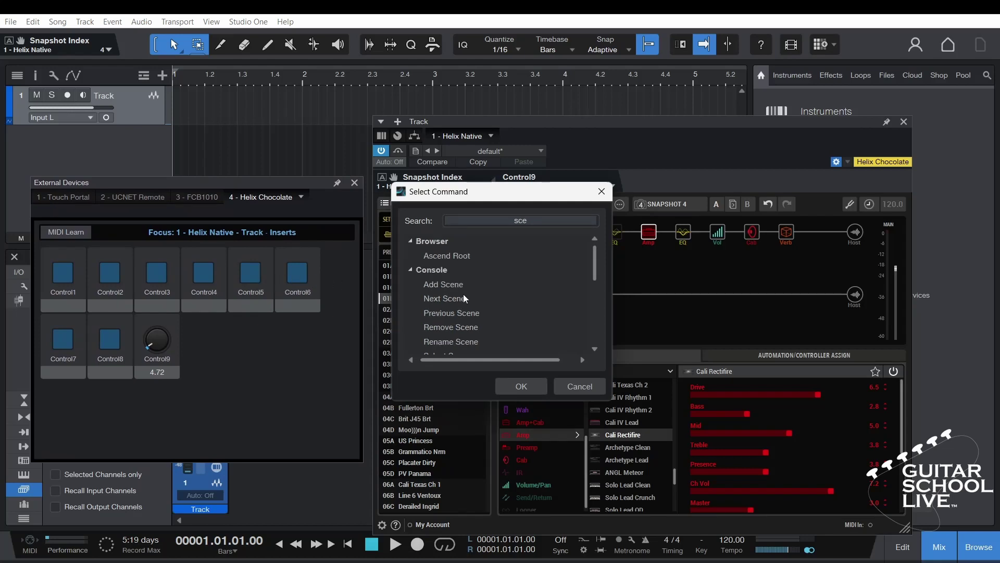
scroll(538, 293, down, 1)
click(467, 330)
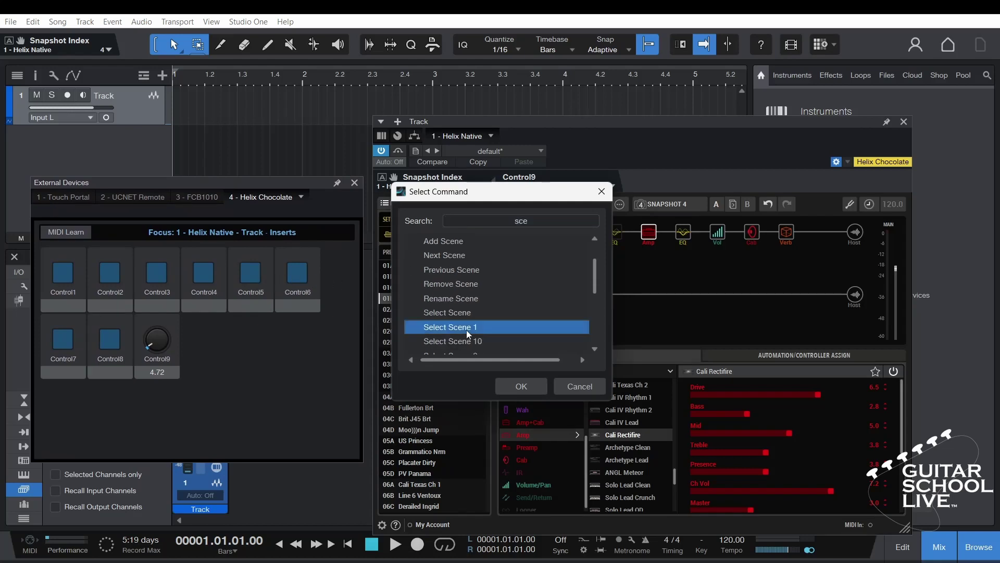
click(520, 387)
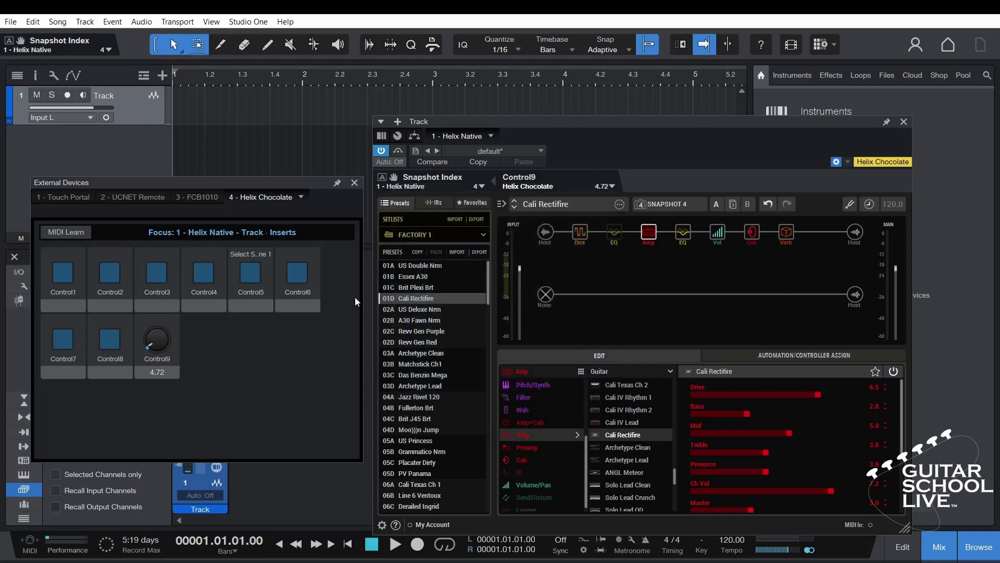
Assign the Select Scene 2 command to Control6 in the Helix Chocolate control map
right_click(301, 267)
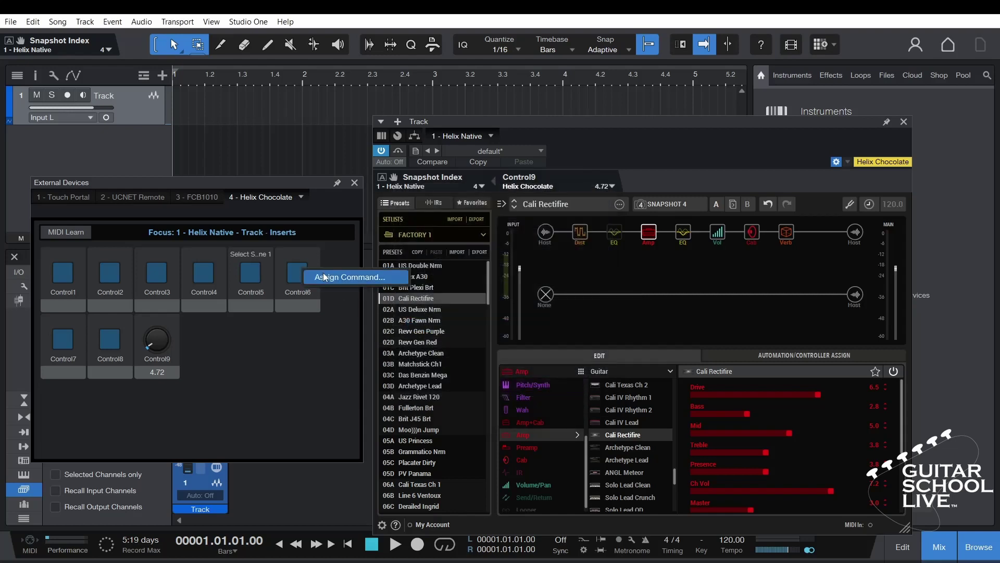
click(324, 275)
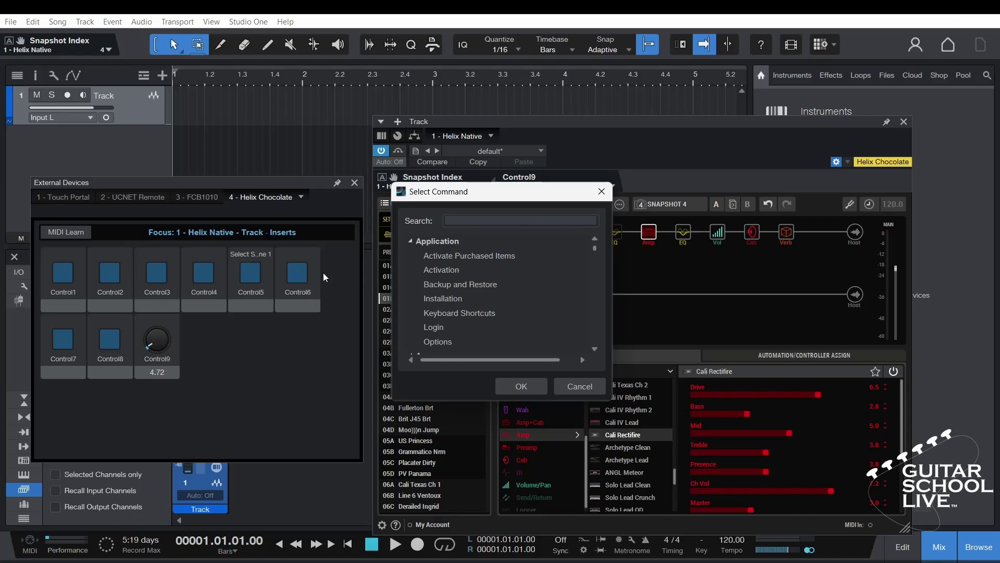
text(scen)
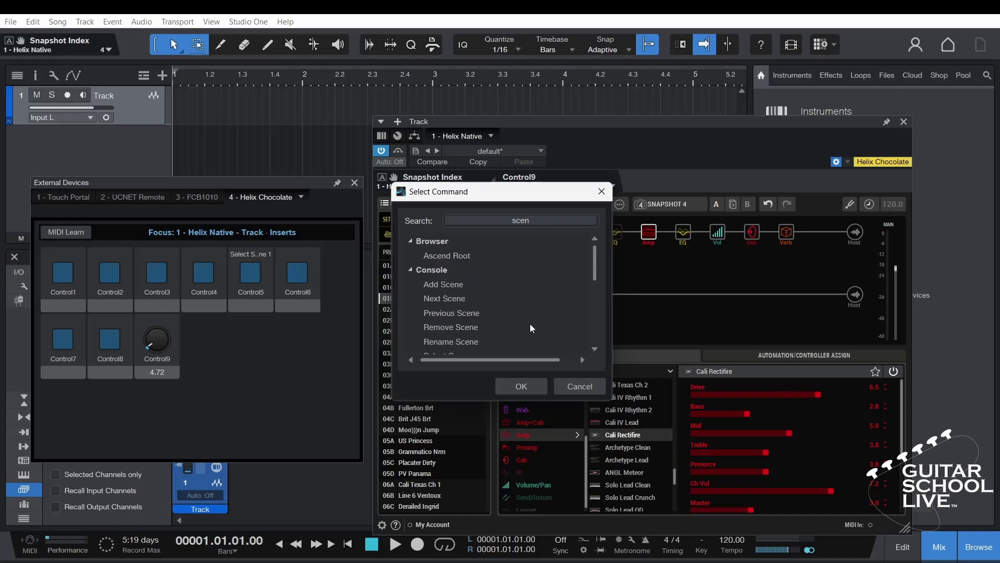
scroll(530, 323, down, 2)
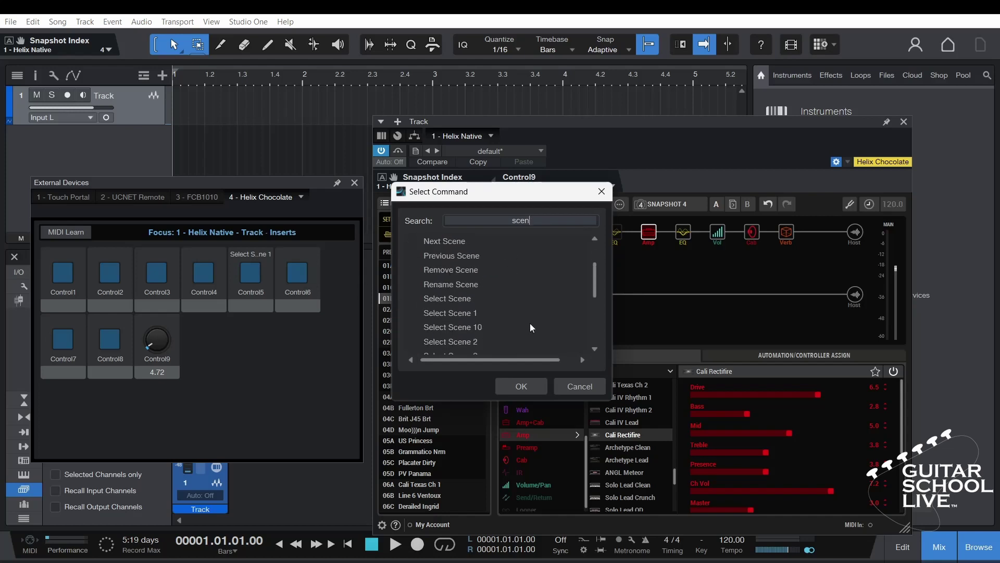
click(476, 341)
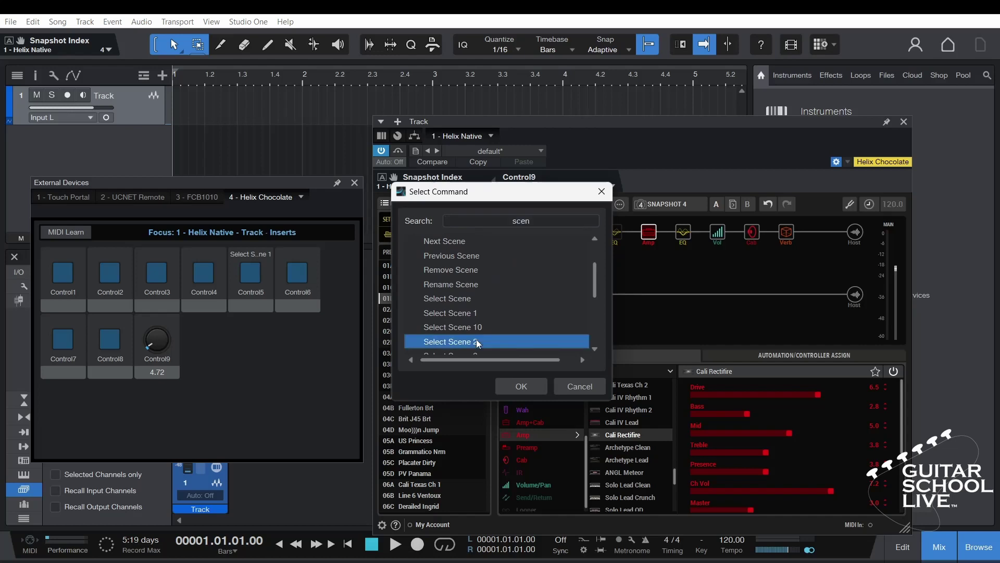
click(522, 385)
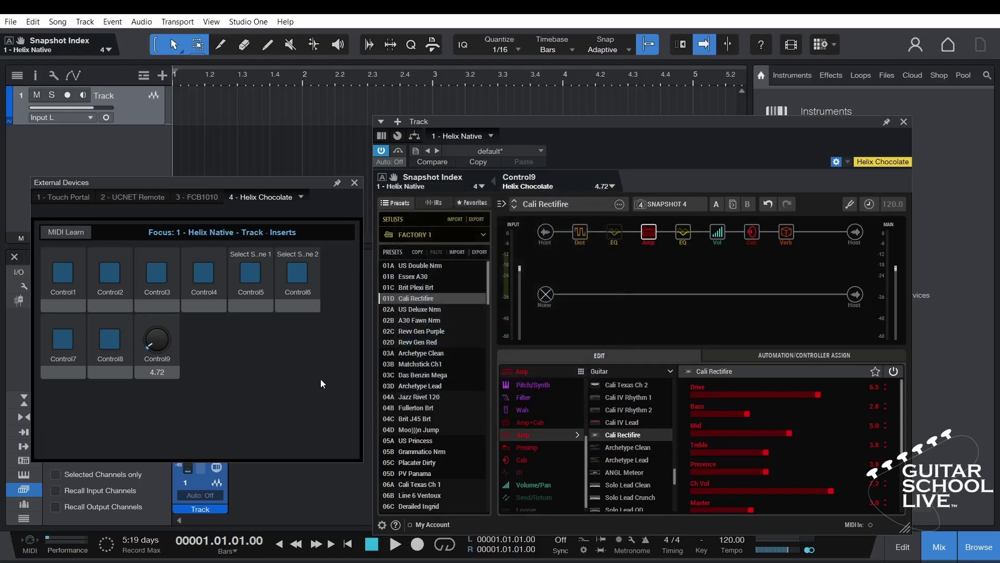
Assign the Select Scene 3 command to Control7 in the Helix Chocolate control map
right_click(67, 338)
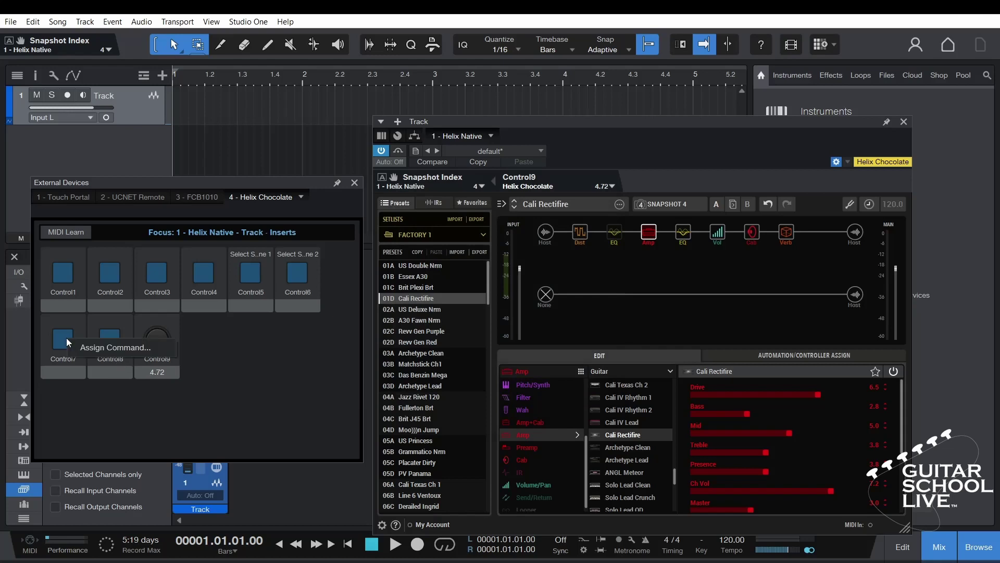
click(97, 349)
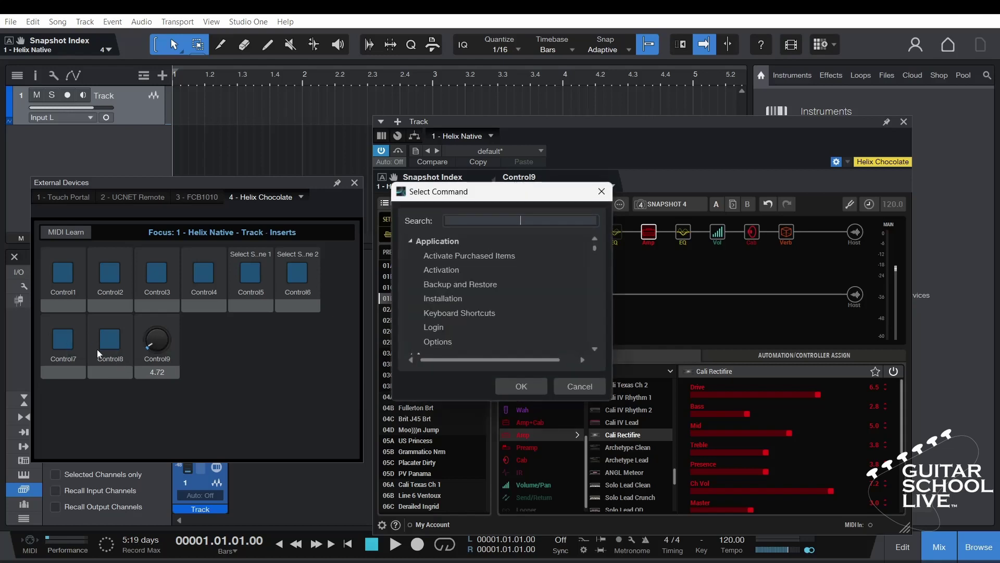
text(sce)
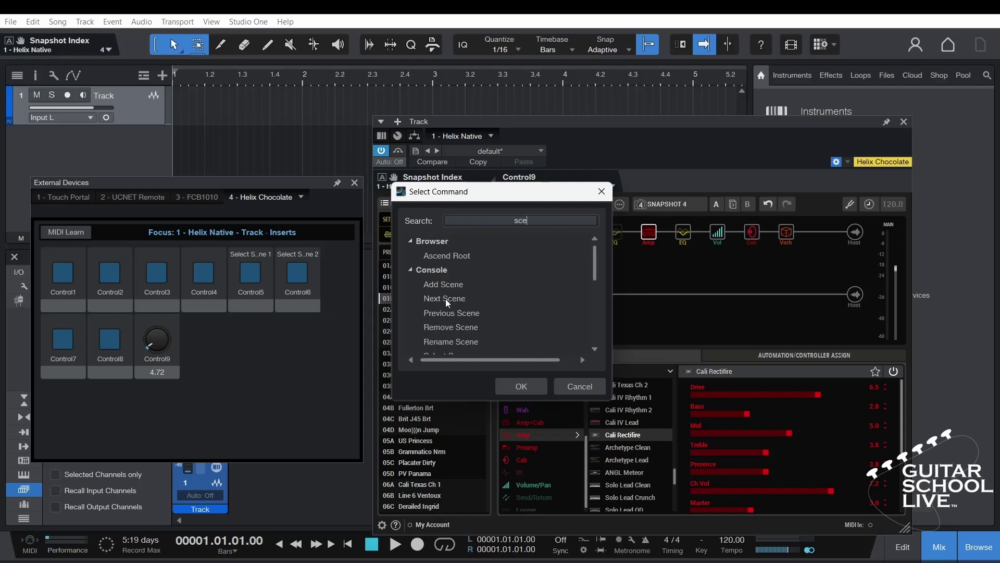
scroll(537, 297, down, 3)
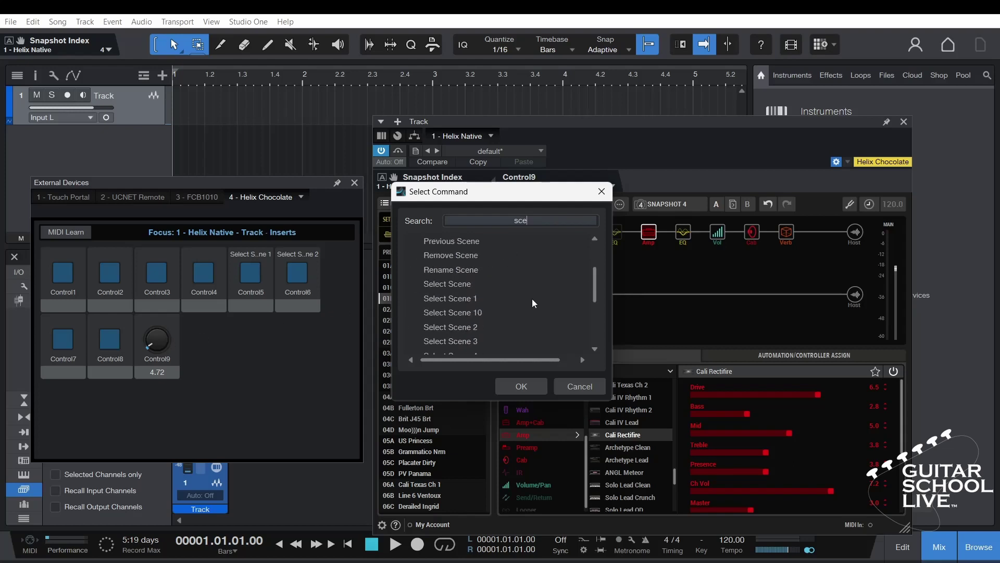
scroll(533, 298, down, 1)
click(498, 312)
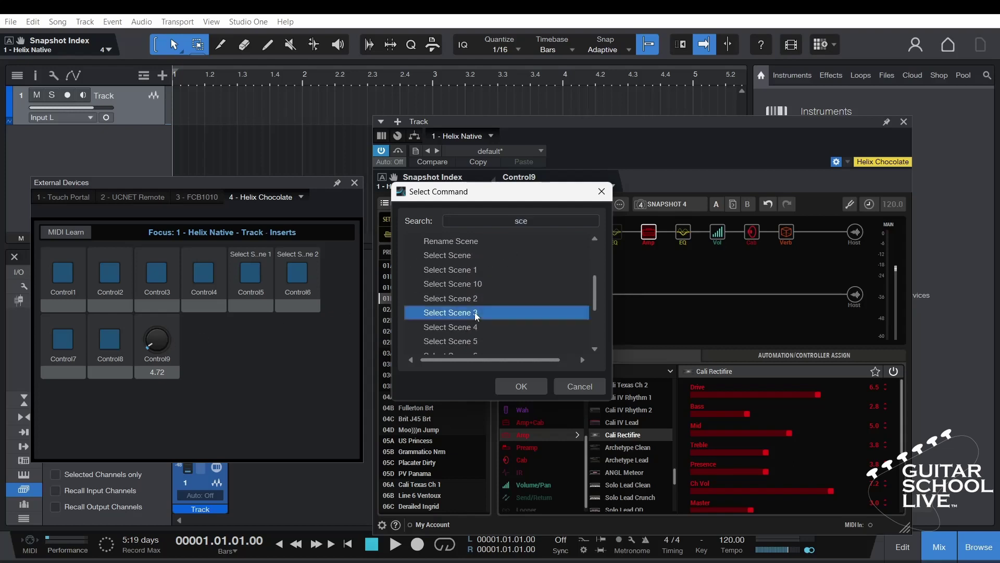
click(529, 384)
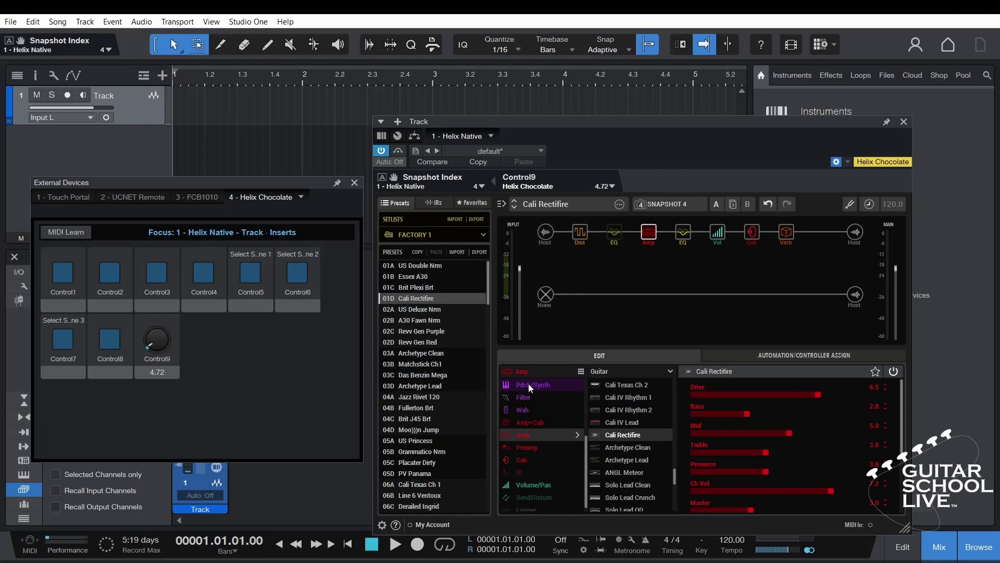
Assign the Select Scene 4 command to Control8 in the Helix Chocolate control map
right_click(111, 338)
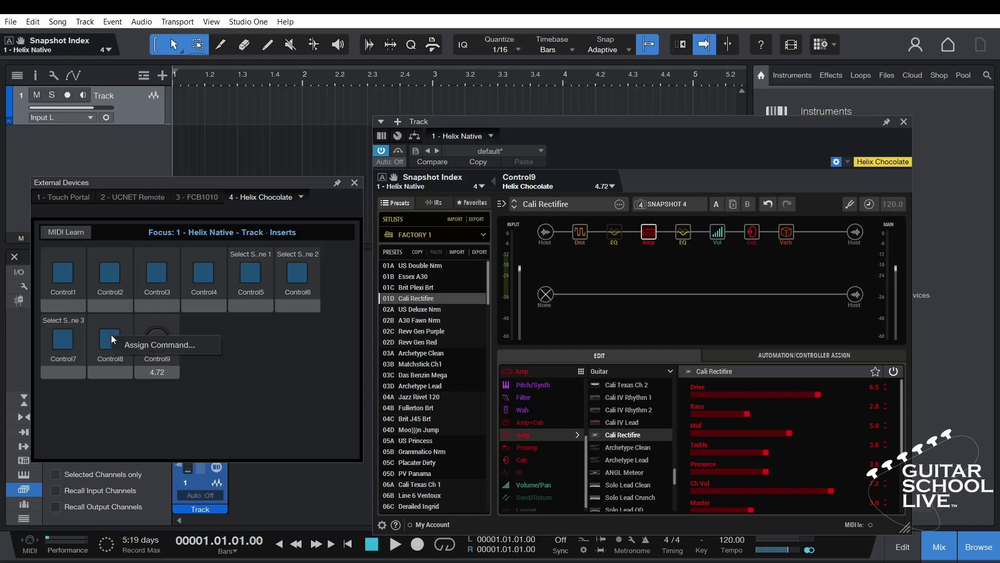
click(138, 346)
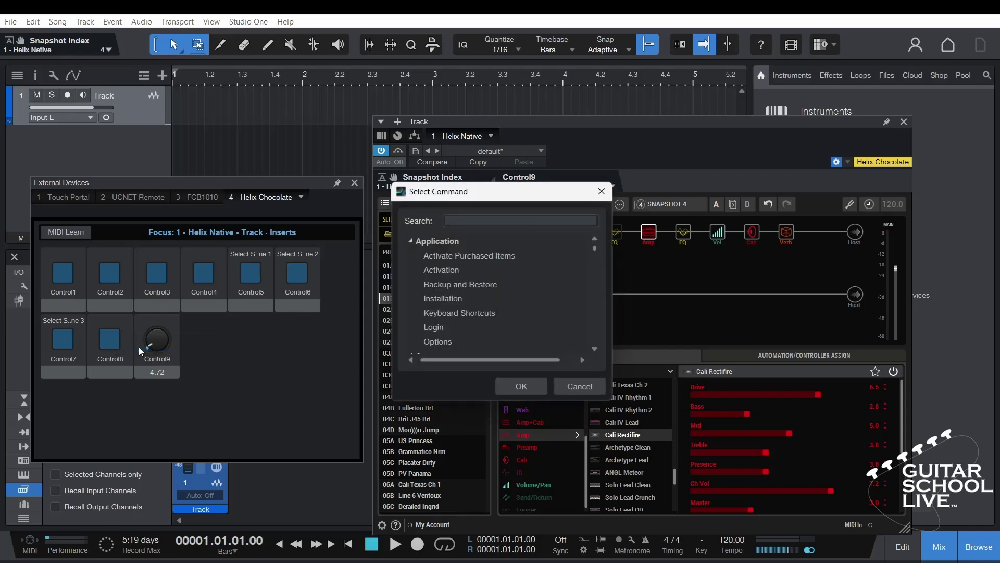
text(sce)
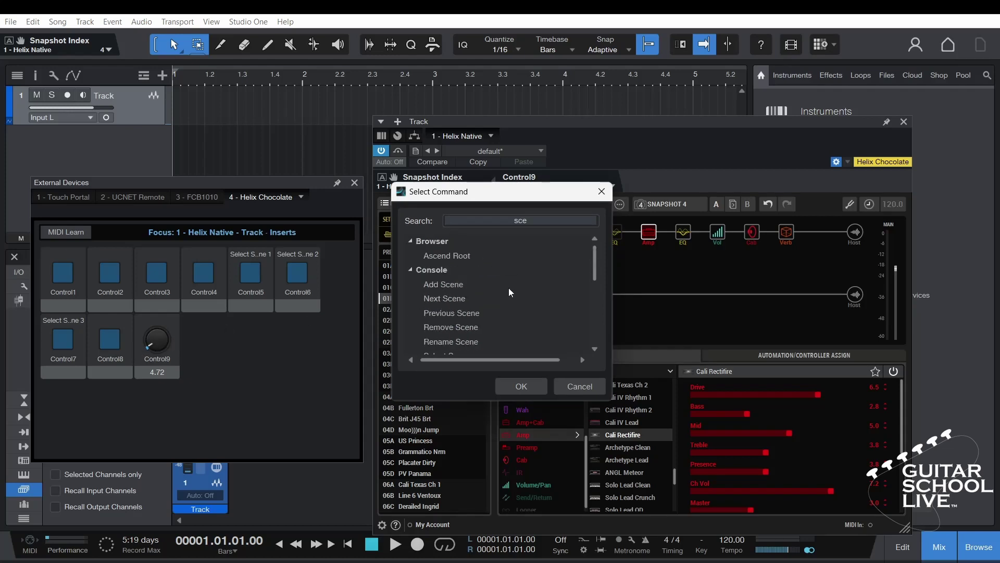
scroll(508, 287, down, 3)
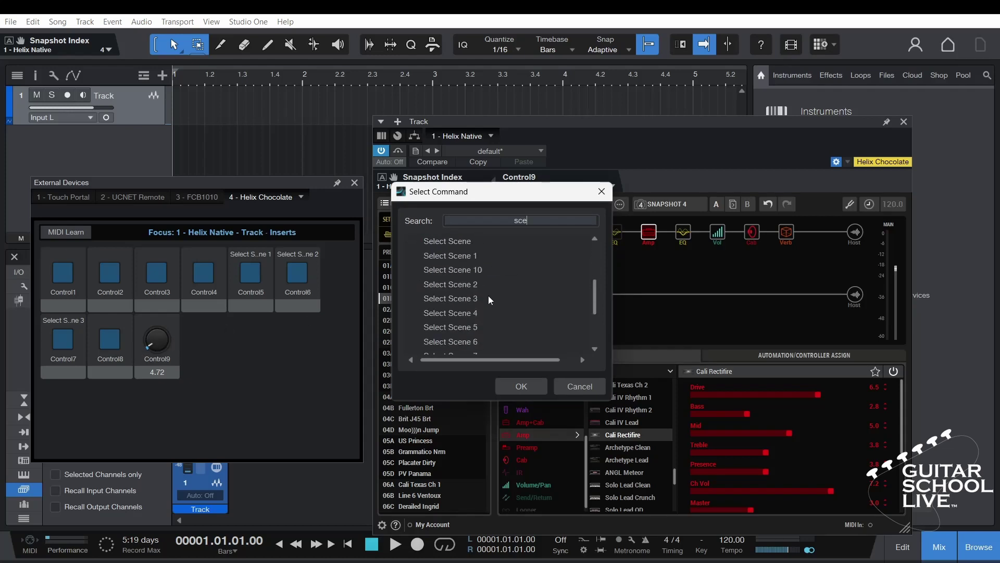
click(454, 312)
click(531, 385)
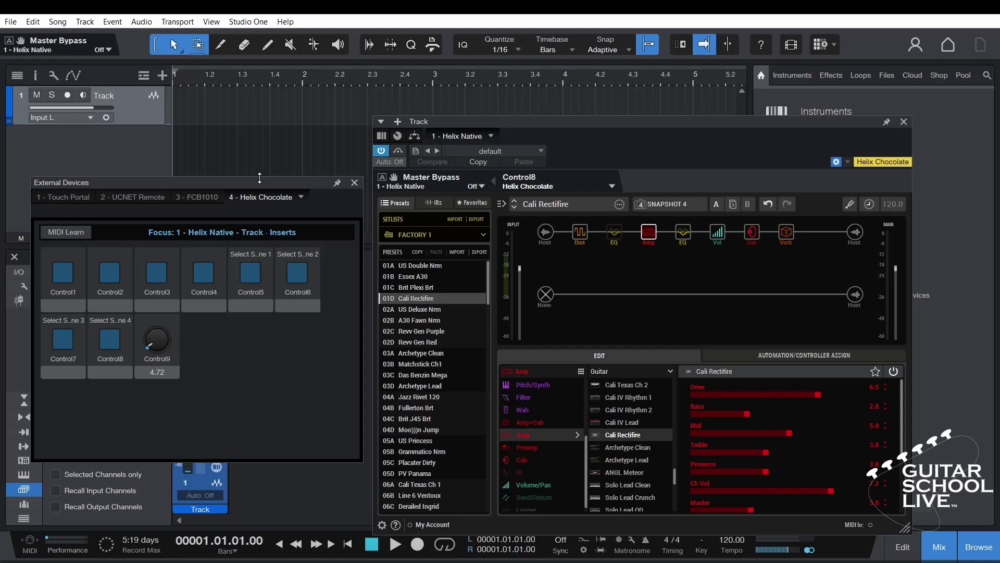
In the 01A US Double Nrm preset, assign the Weeper wah's Position to automation Knob 1 and link that knob to Control9
click(415, 266)
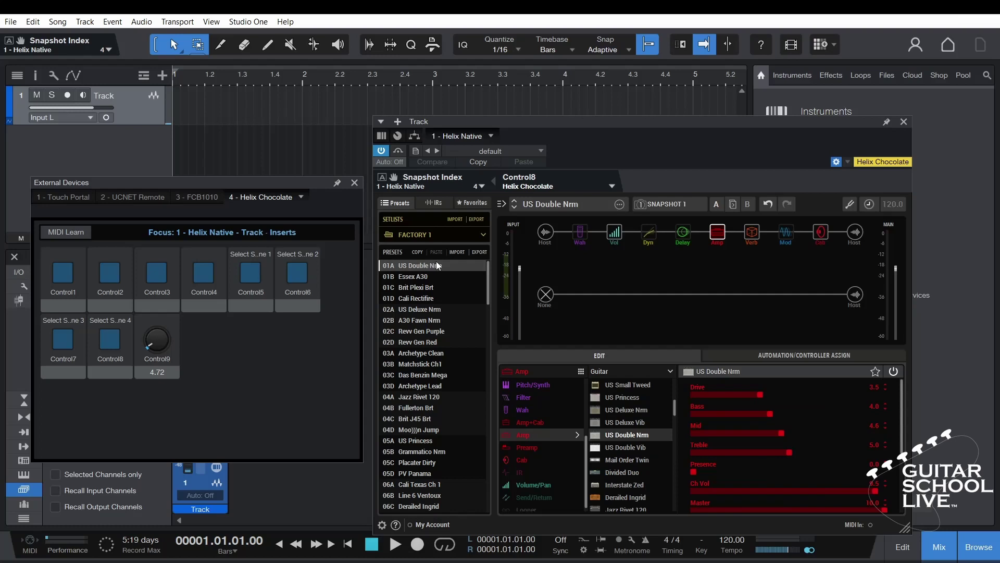
click(580, 236)
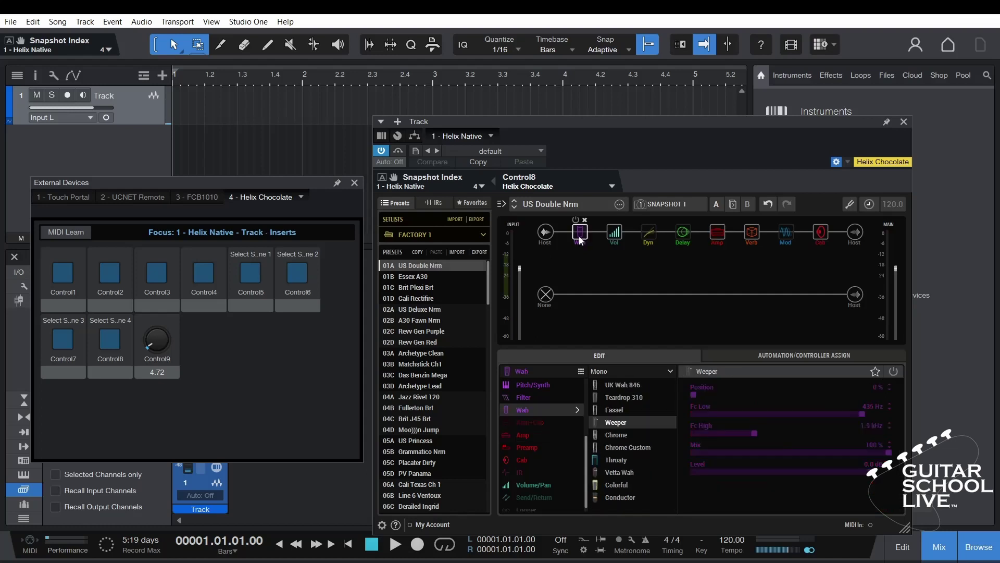
right_click(693, 394)
mouse_move(709, 413)
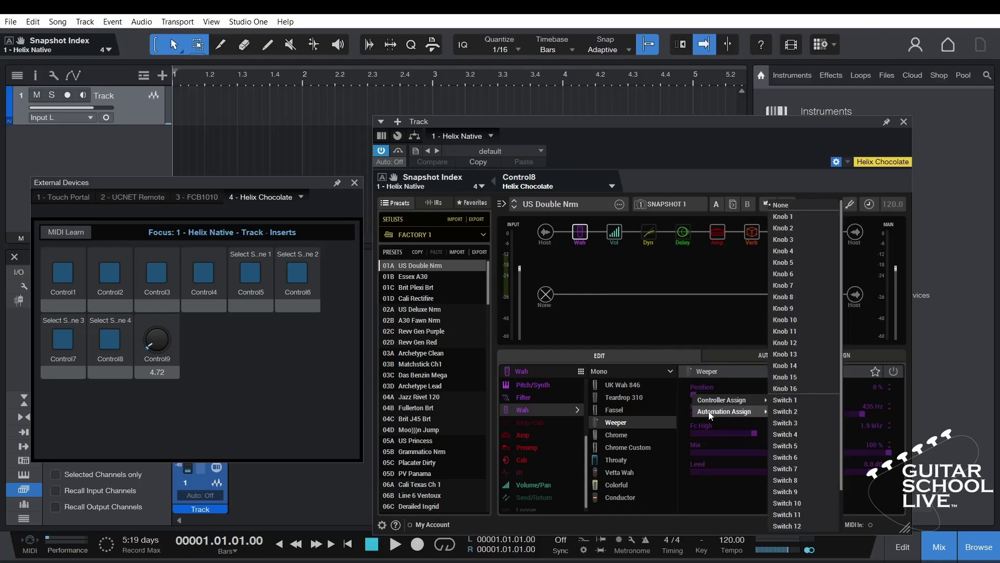
click(794, 216)
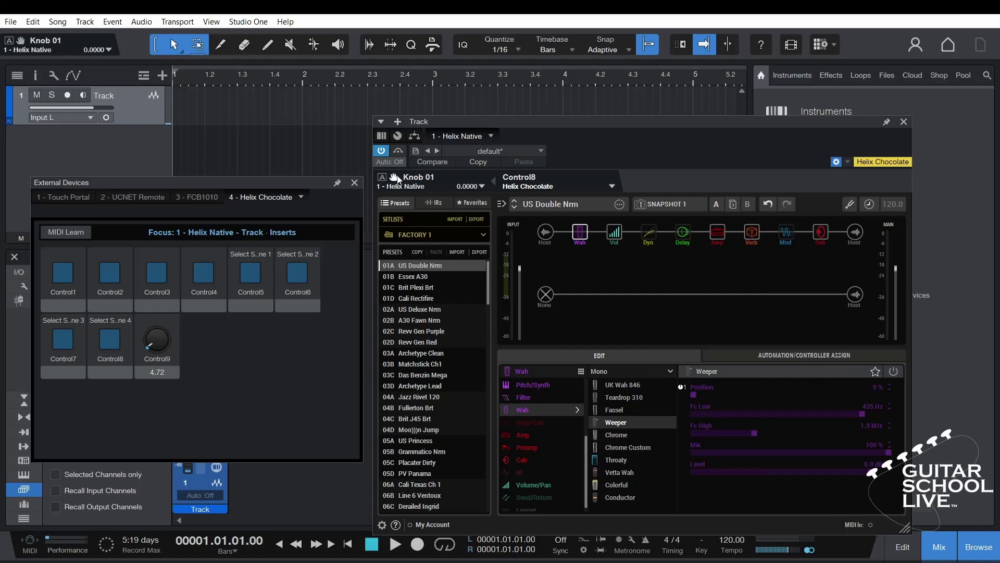
drag(398, 176, 166, 340)
Assign the Wah block's automation bypass to Switch 1 and link that switch to Control1
right_click(580, 236)
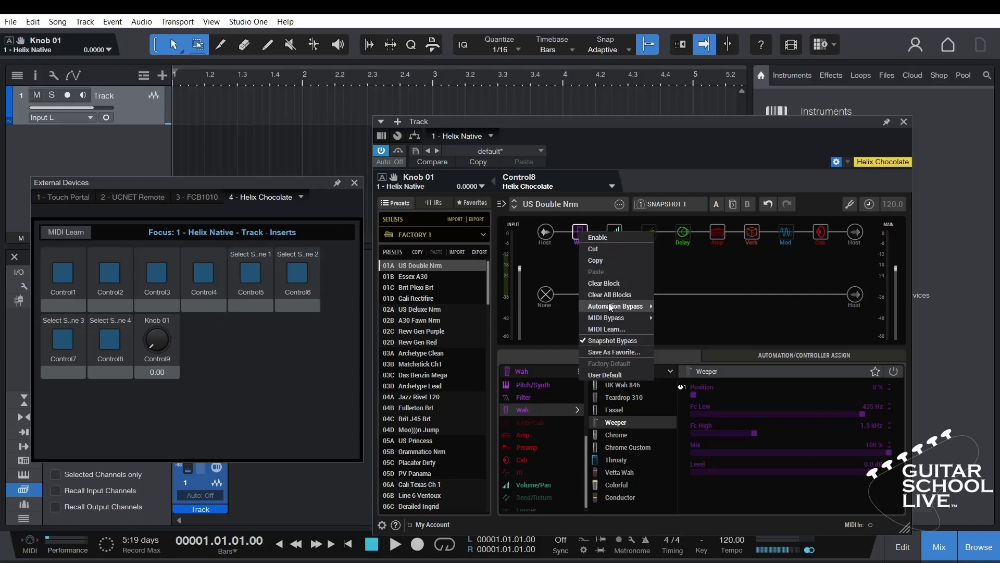
mouse_move(611, 308)
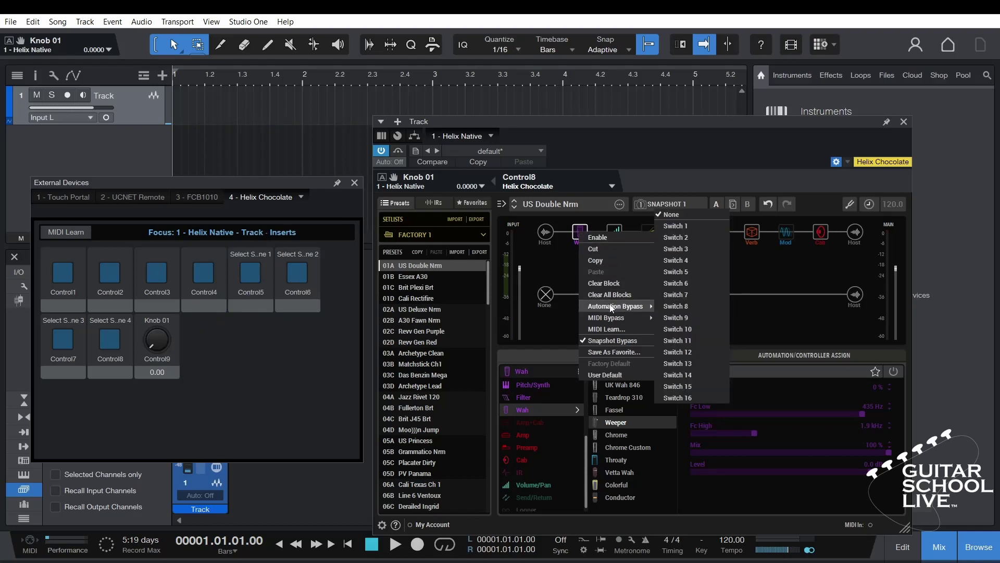
click(676, 226)
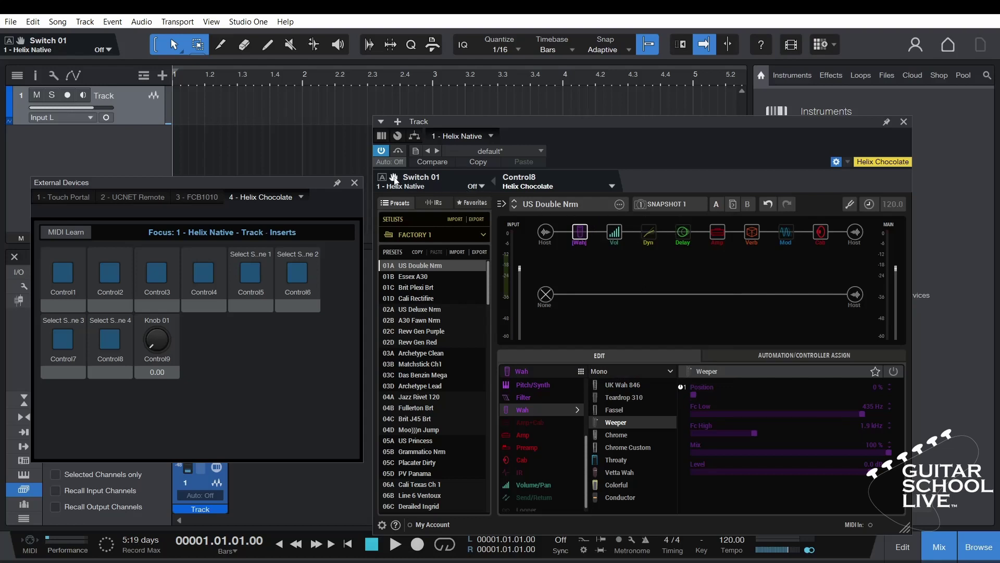
drag(394, 178, 70, 276)
Update Scene 1 with the current wah assignments, moving the External Devices window clear of the scene list and back beside Helix Native
drag(163, 185, 493, 222)
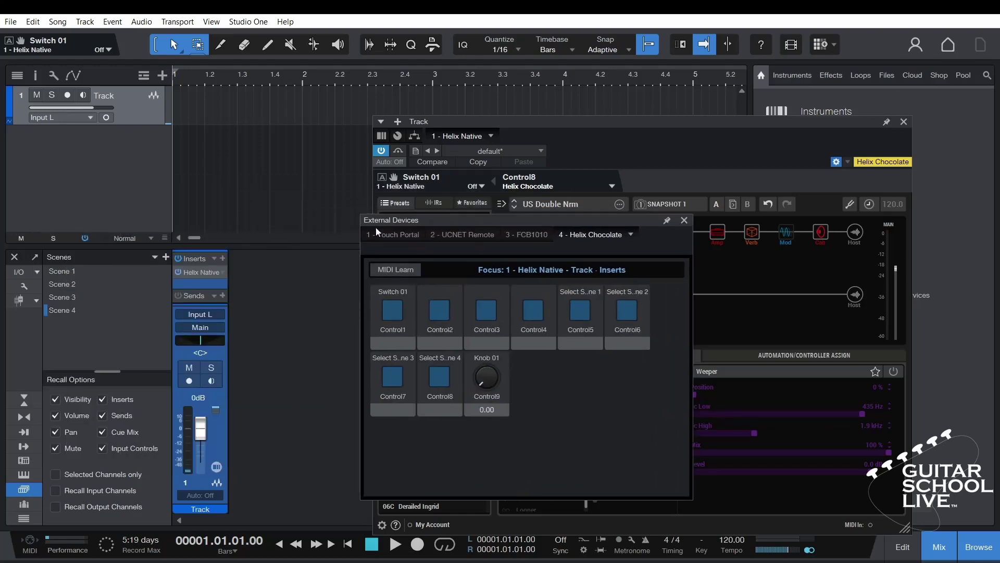
click(75, 272)
right_click(75, 272)
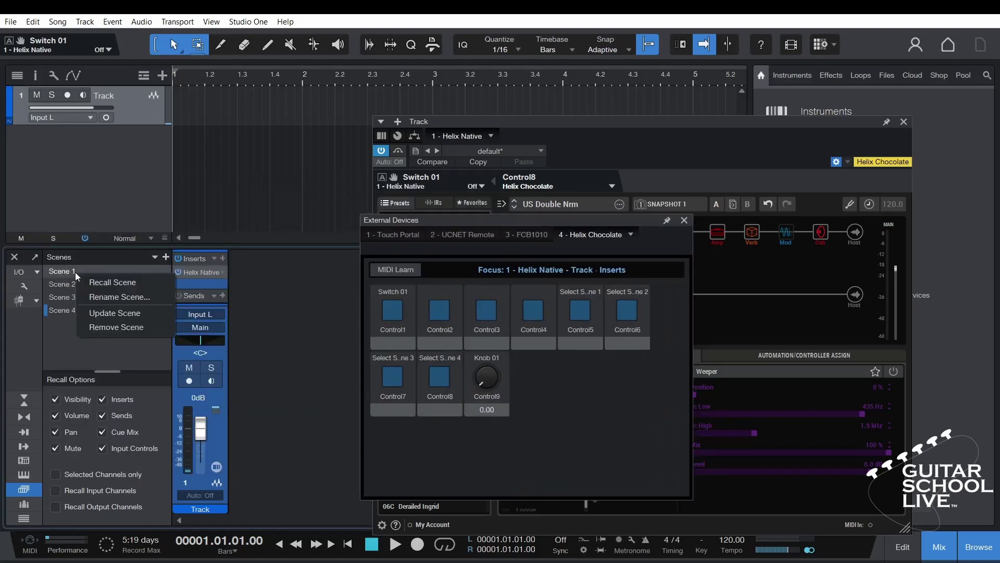
click(109, 309)
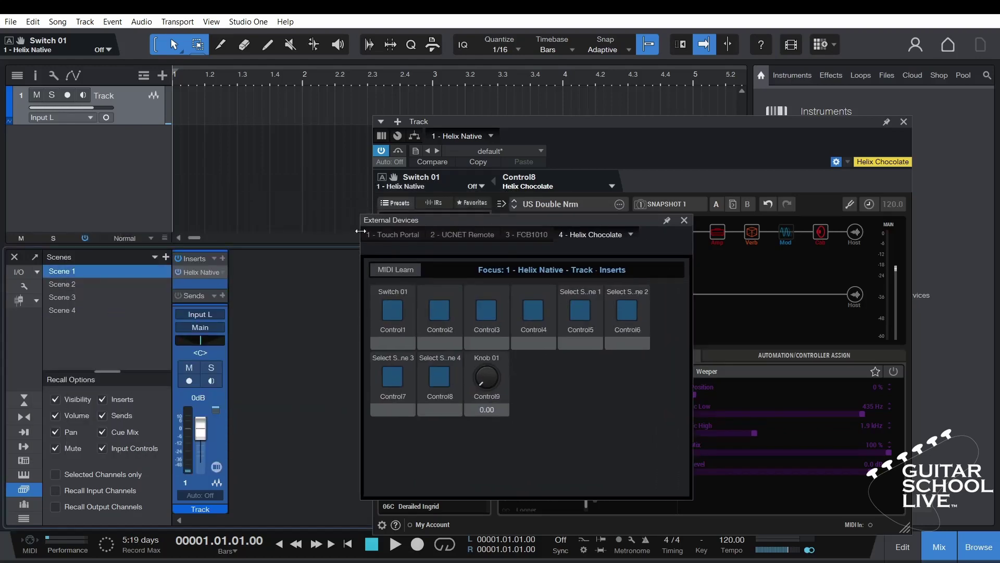
drag(434, 223, 129, 207)
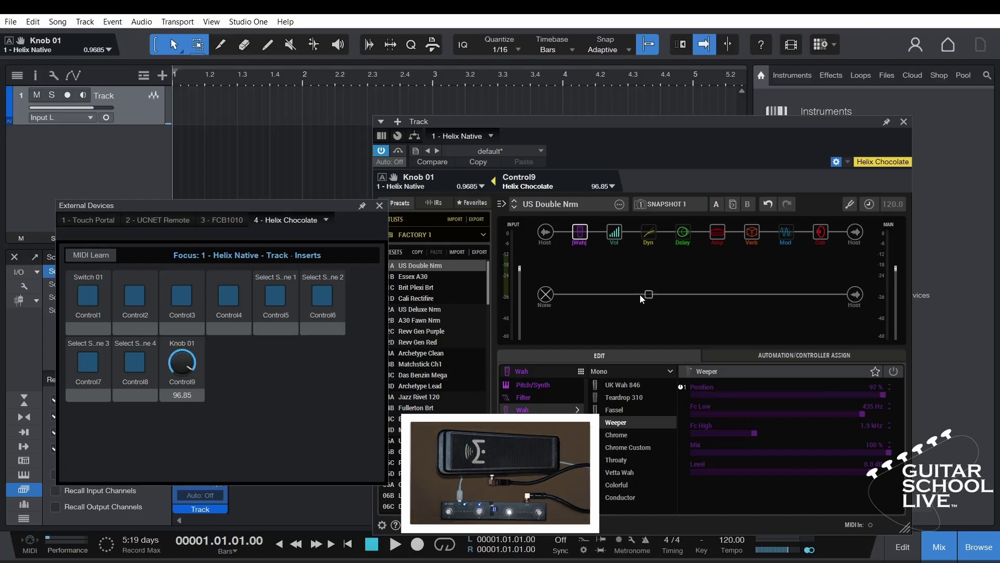
Assign the Dyn block's automation bypass to Switch 2 and link that switch to Control2 in the Helix Chocolate map
right_click(651, 234)
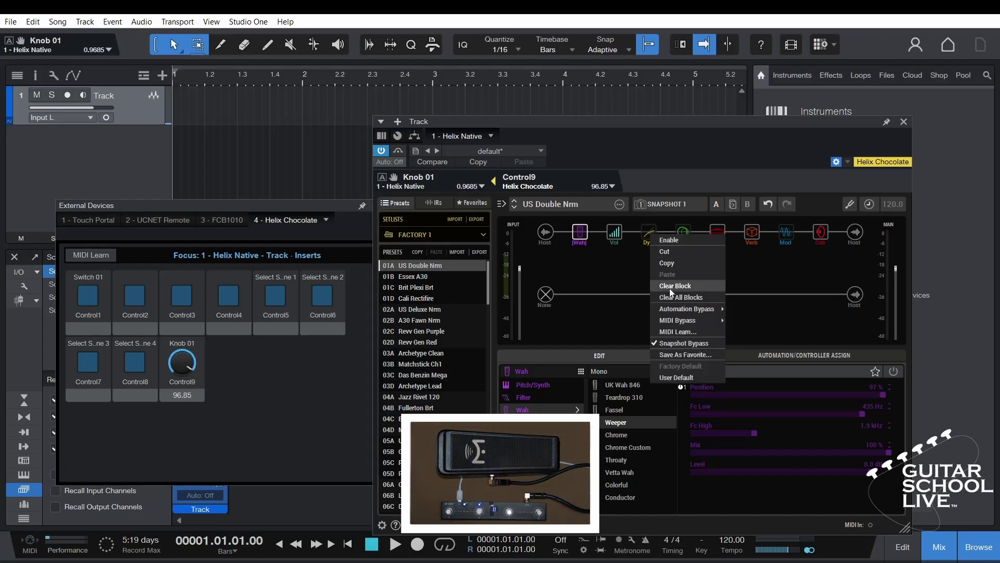
mouse_move(684, 310)
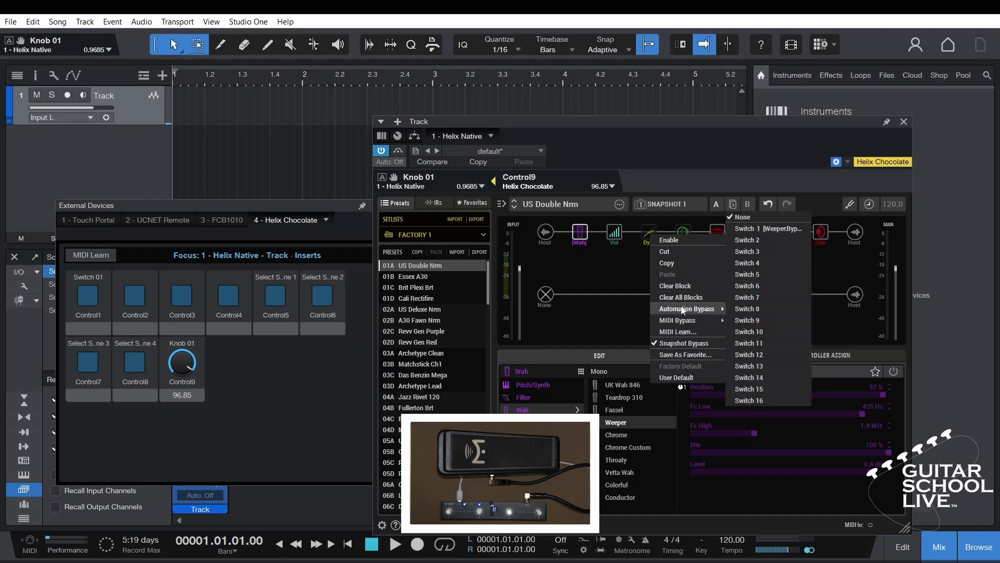
click(755, 240)
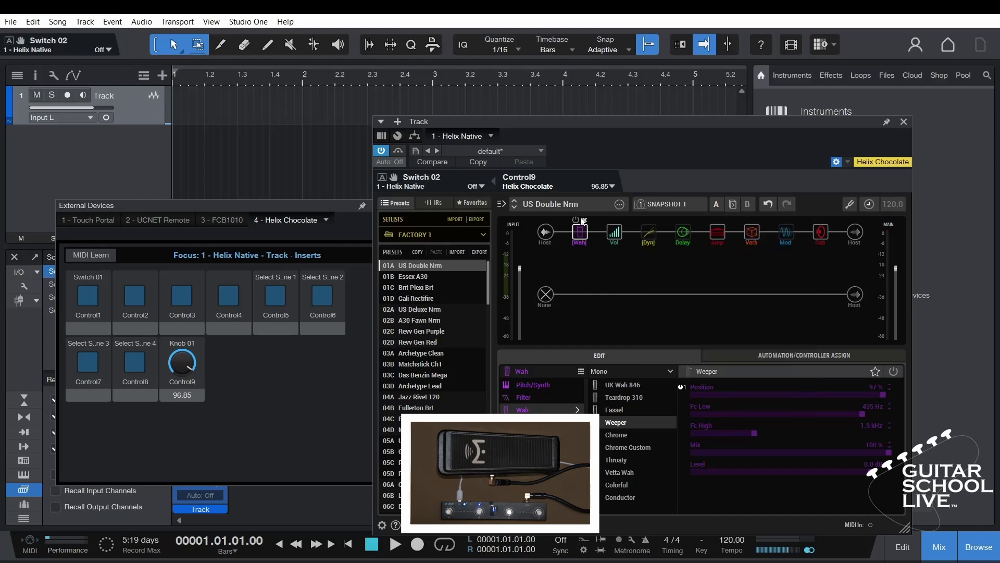
drag(394, 180, 142, 301)
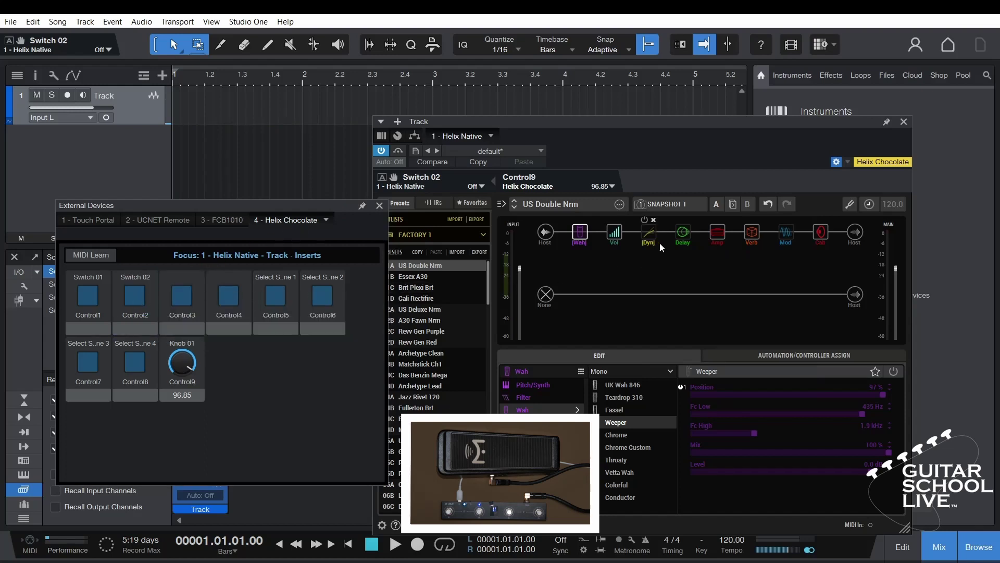
Assign the Delay block's automation bypass to Switch 3, and link Switch 3 to Control3 and Switch 4 to Control4
right_click(677, 236)
mouse_move(698, 313)
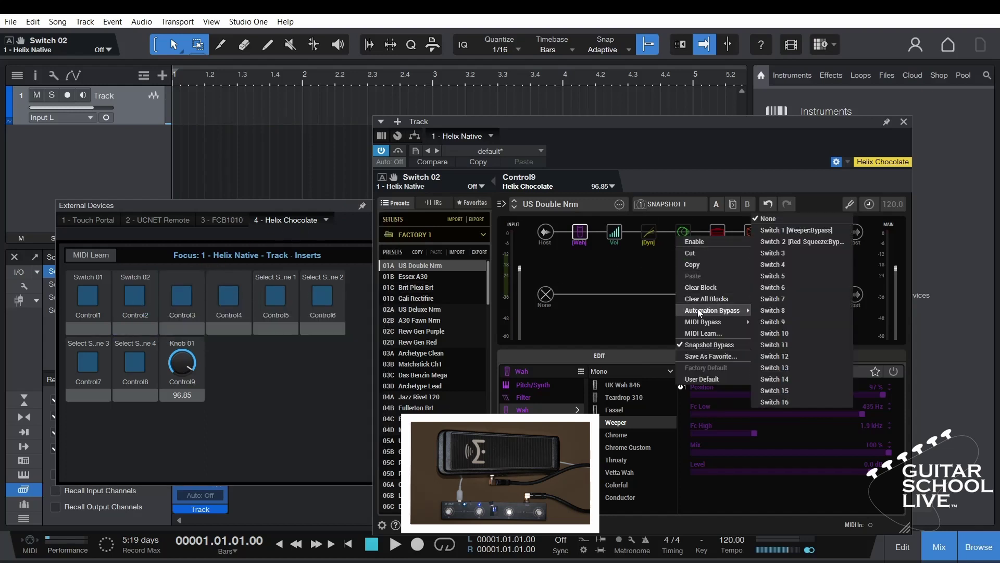
click(777, 254)
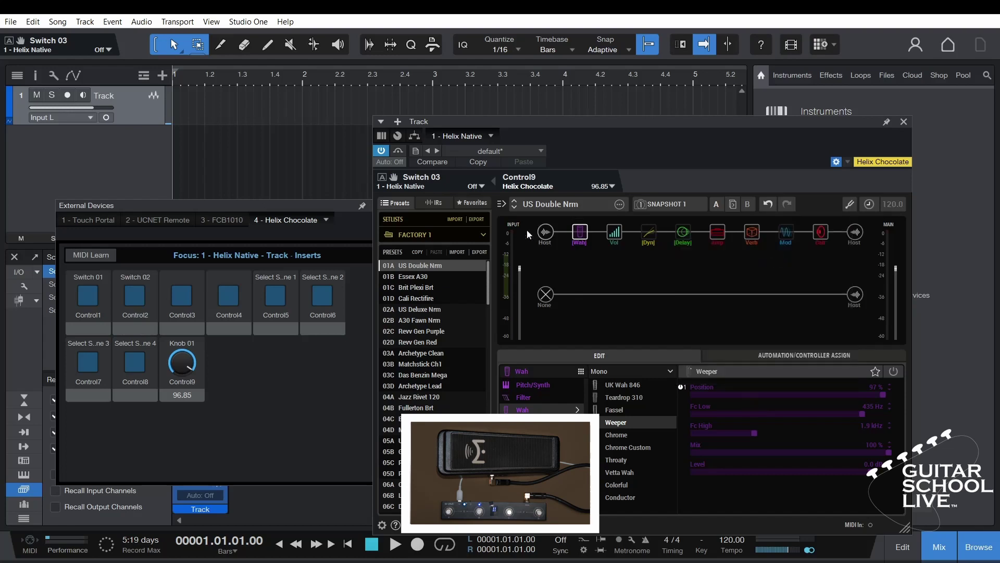
drag(394, 179, 178, 299)
drag(395, 180, 228, 299)
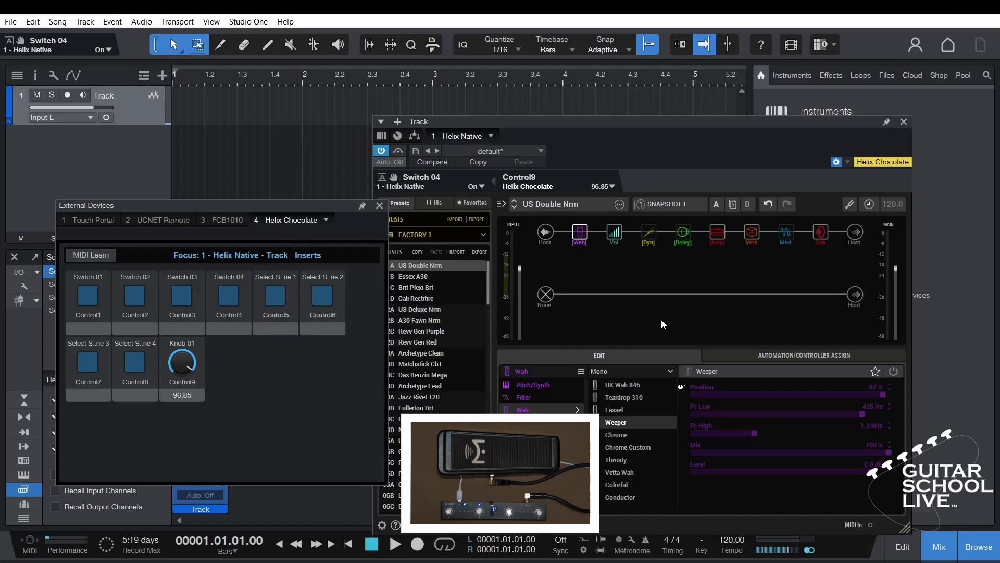